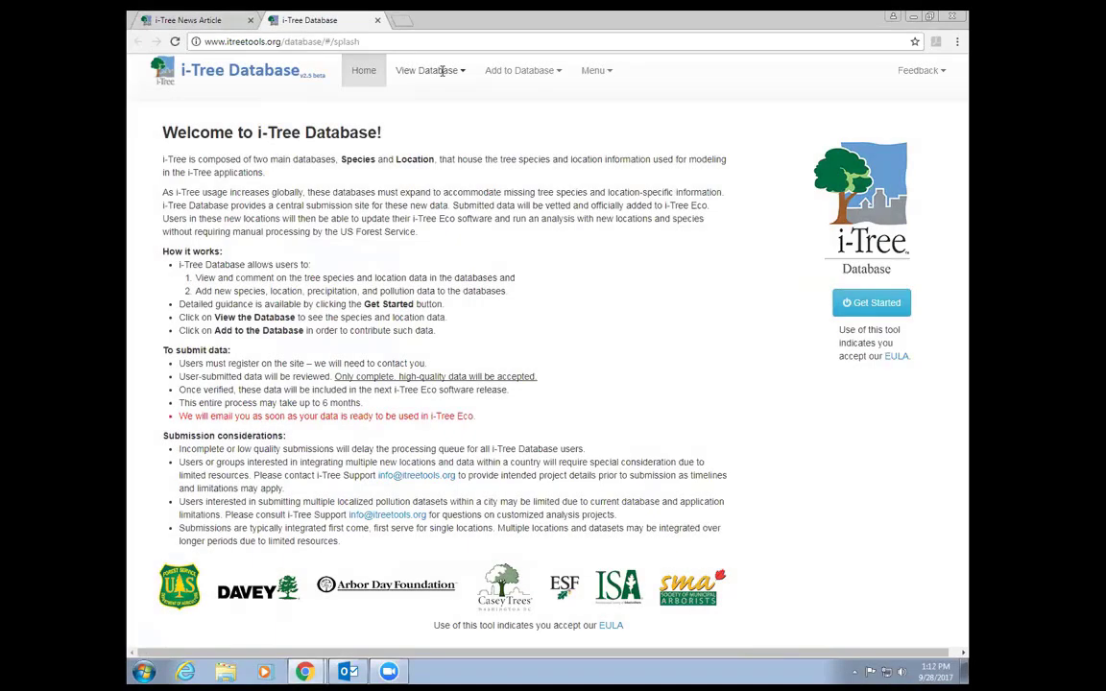
Step: Search the Species Database by scientific name for Acer and review the attributes of the listed species
left_click(446, 71)
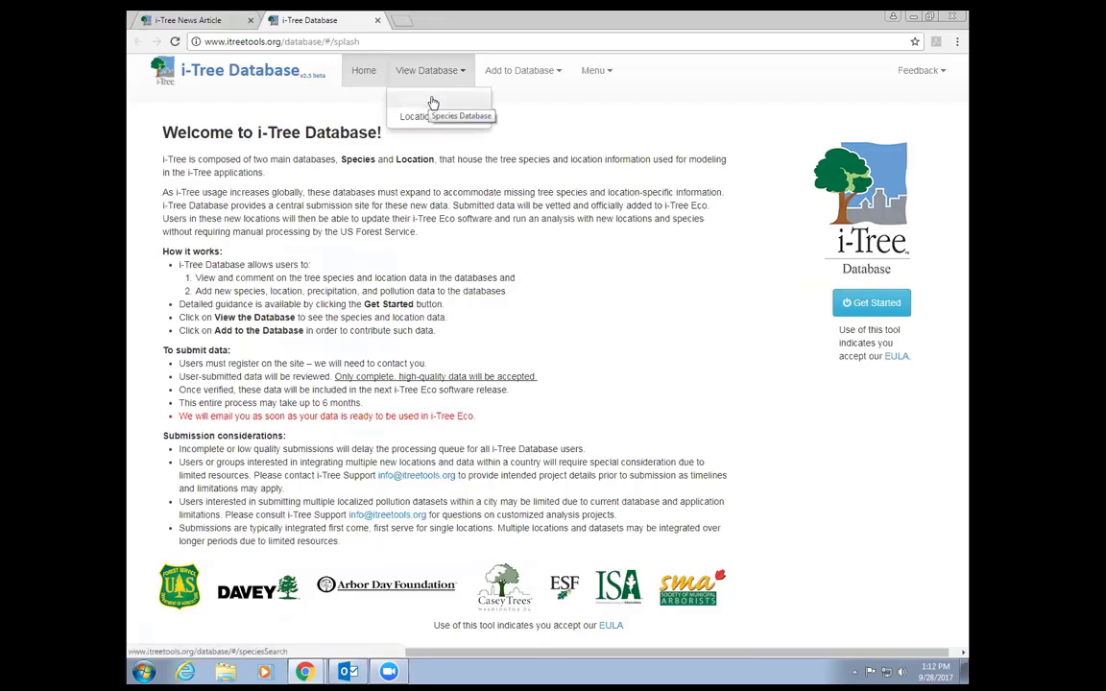
left_click(431, 102)
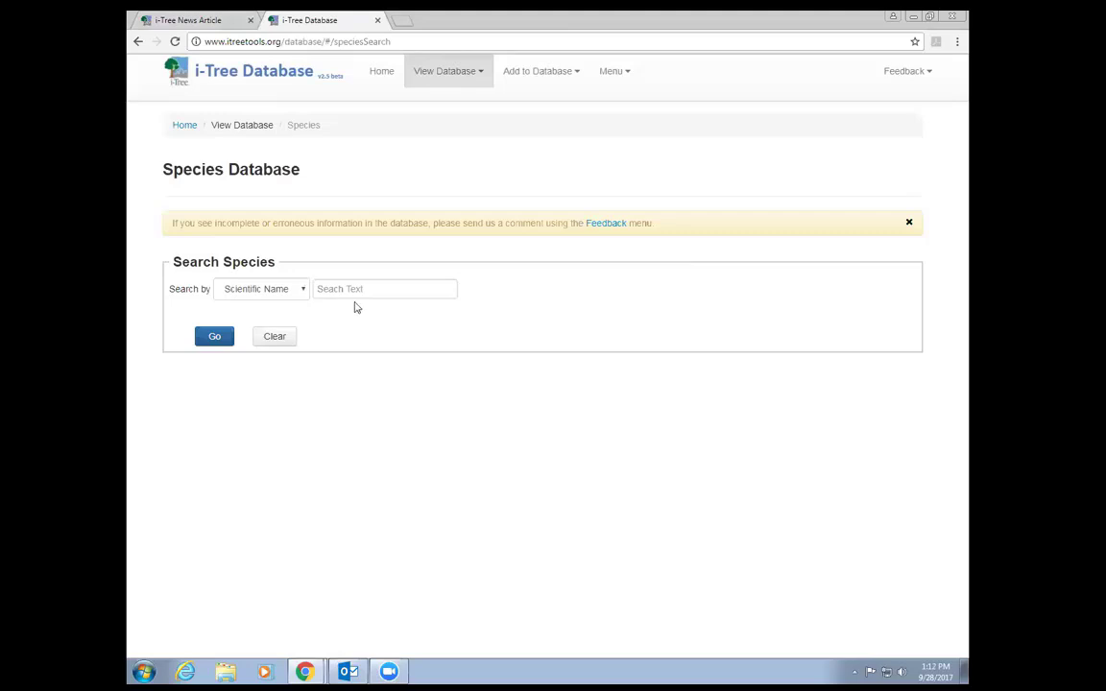
left_click(304, 296)
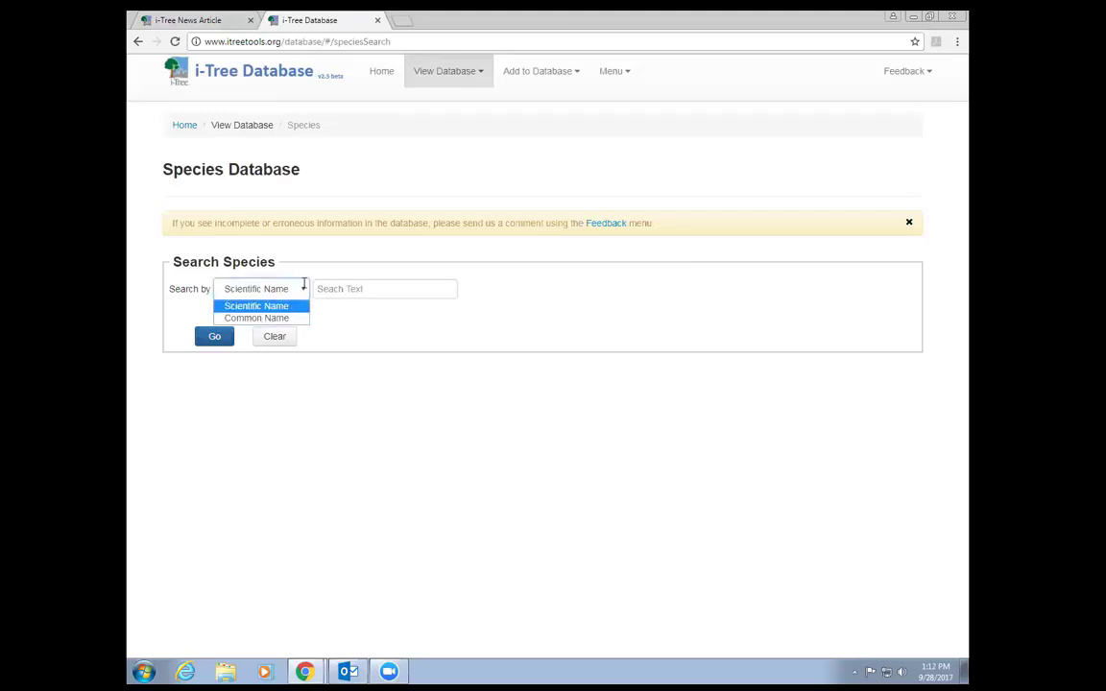
left_click(367, 289)
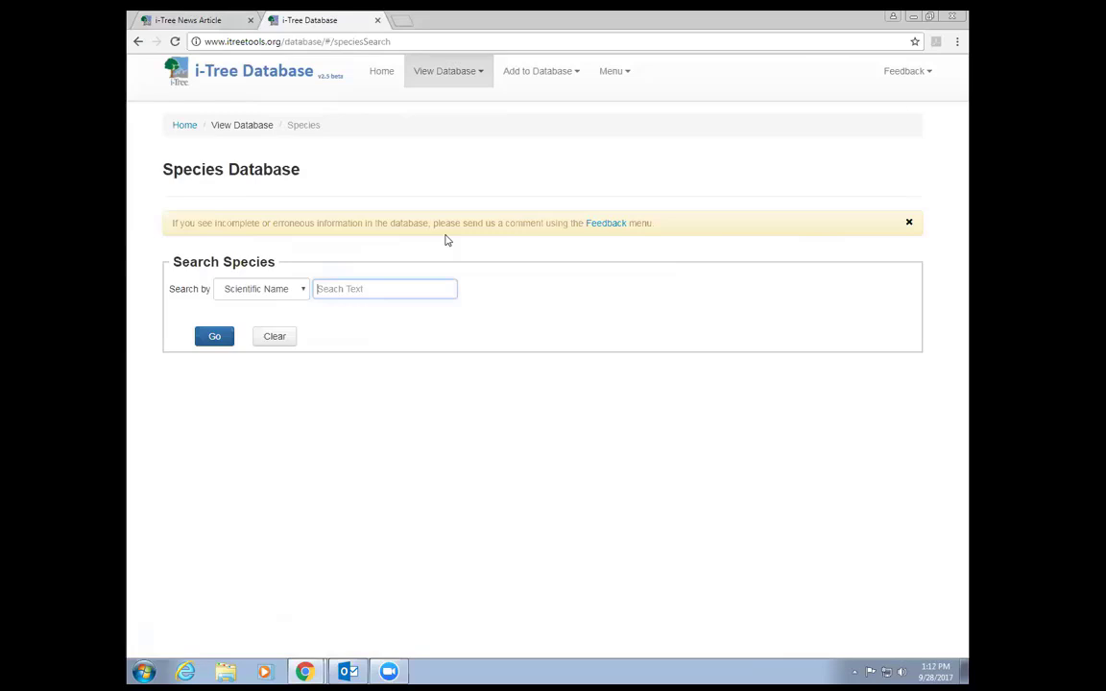
type("Acer")
left_click(210, 339)
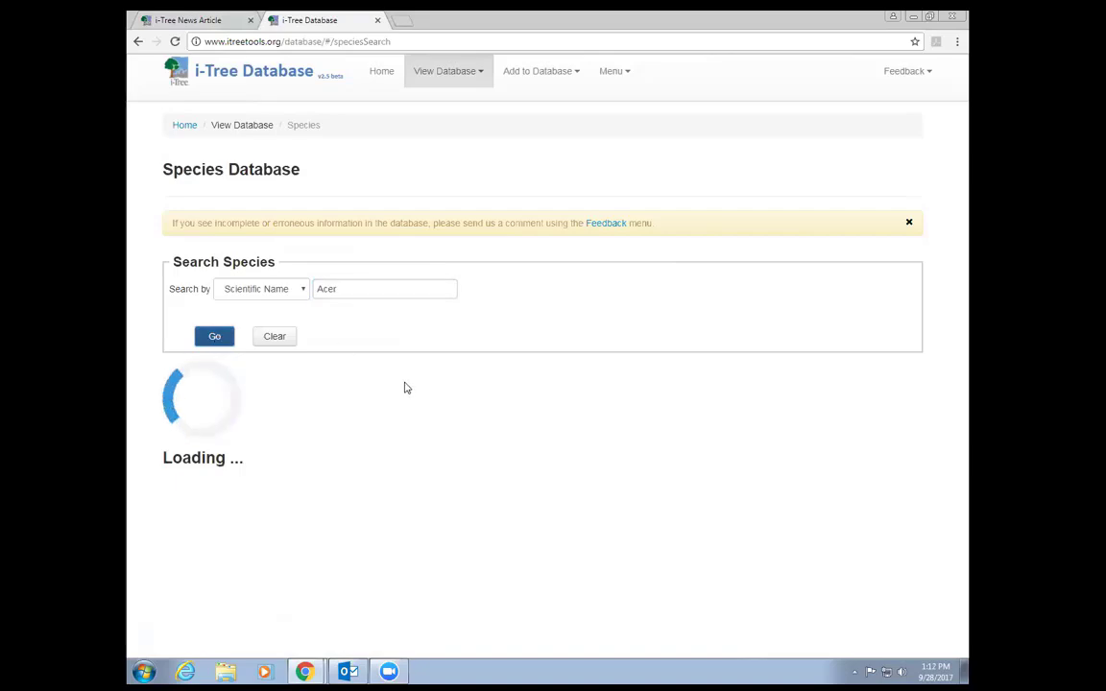
scroll(288, 375, "down", 2)
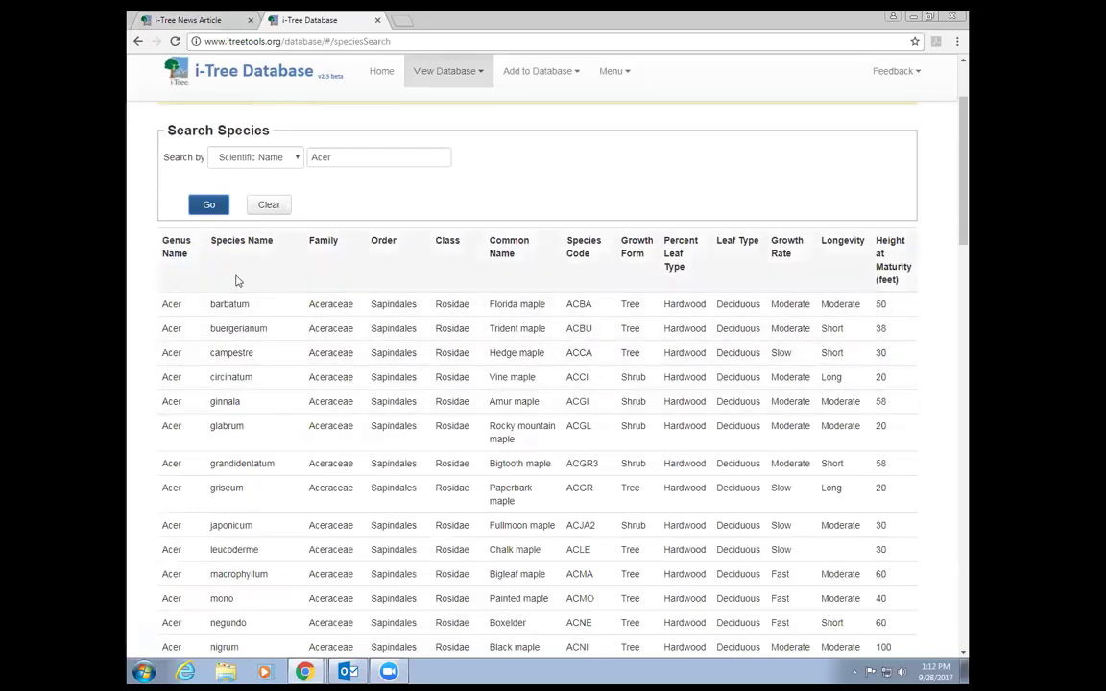
scroll(672, 240, "down", 1)
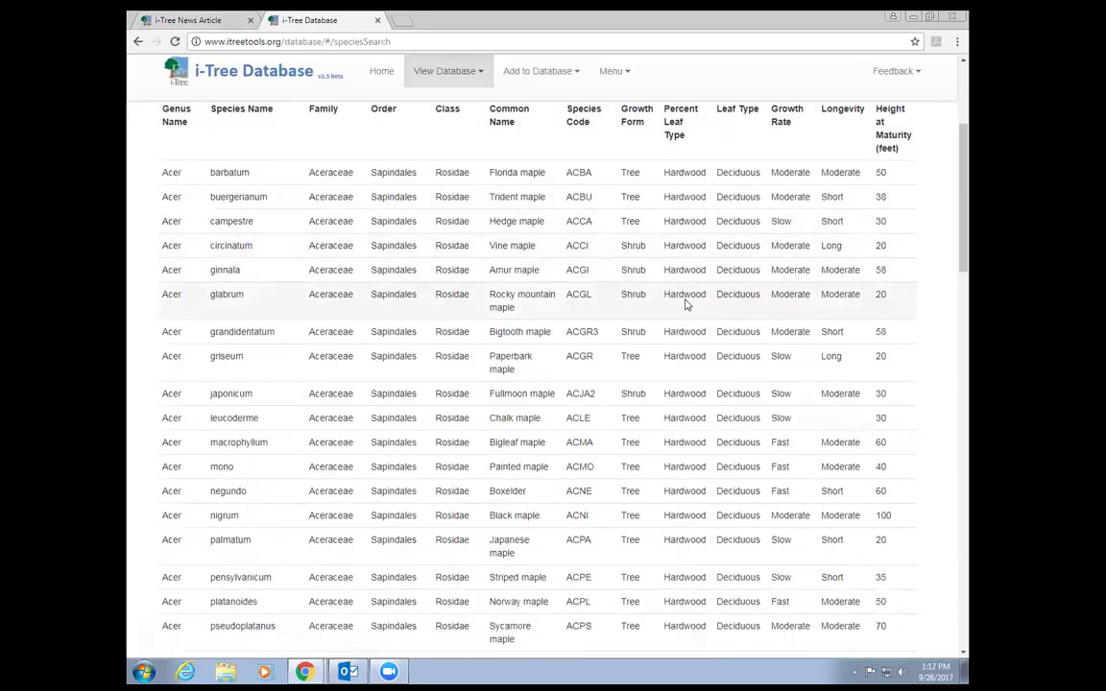
scroll(673, 249, "up", 1)
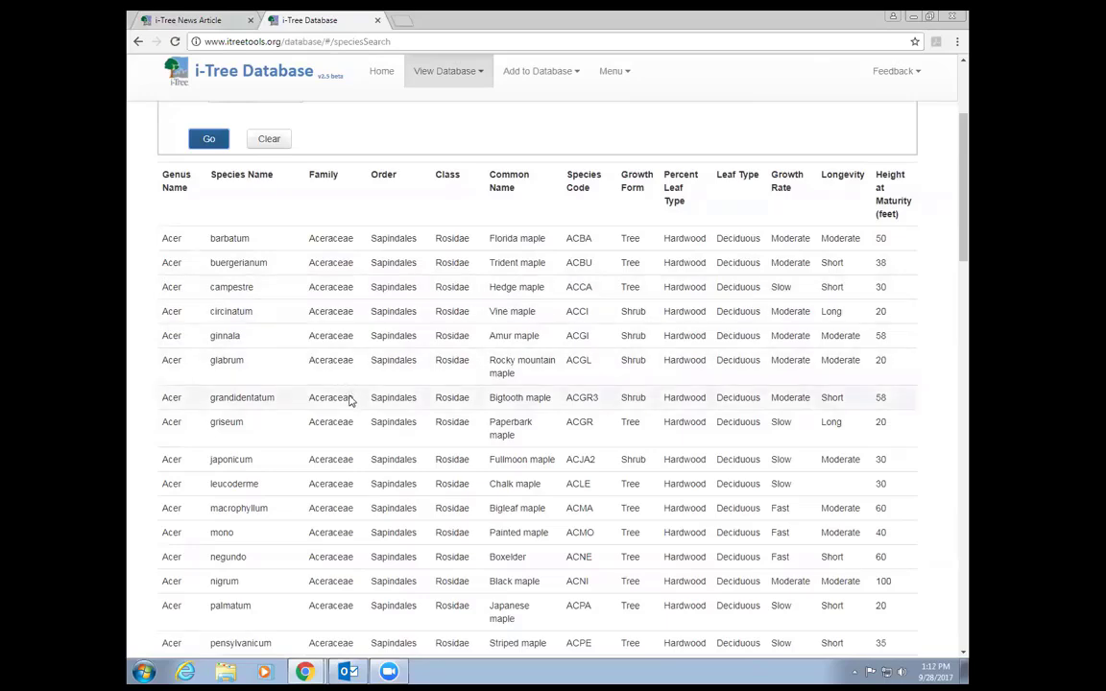
scroll(411, 413, "up", 2)
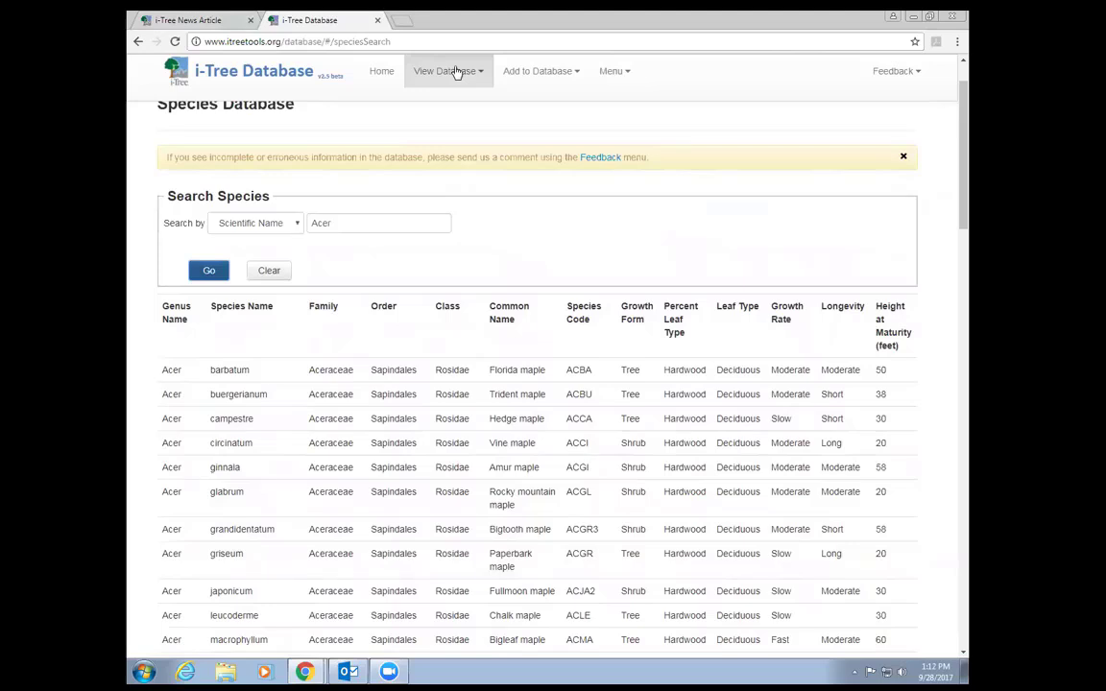
Step: Start a new species submission, entering the contributor's name and e-mail and the affiliation Davey, and proceed to the species form
left_click(574, 72)
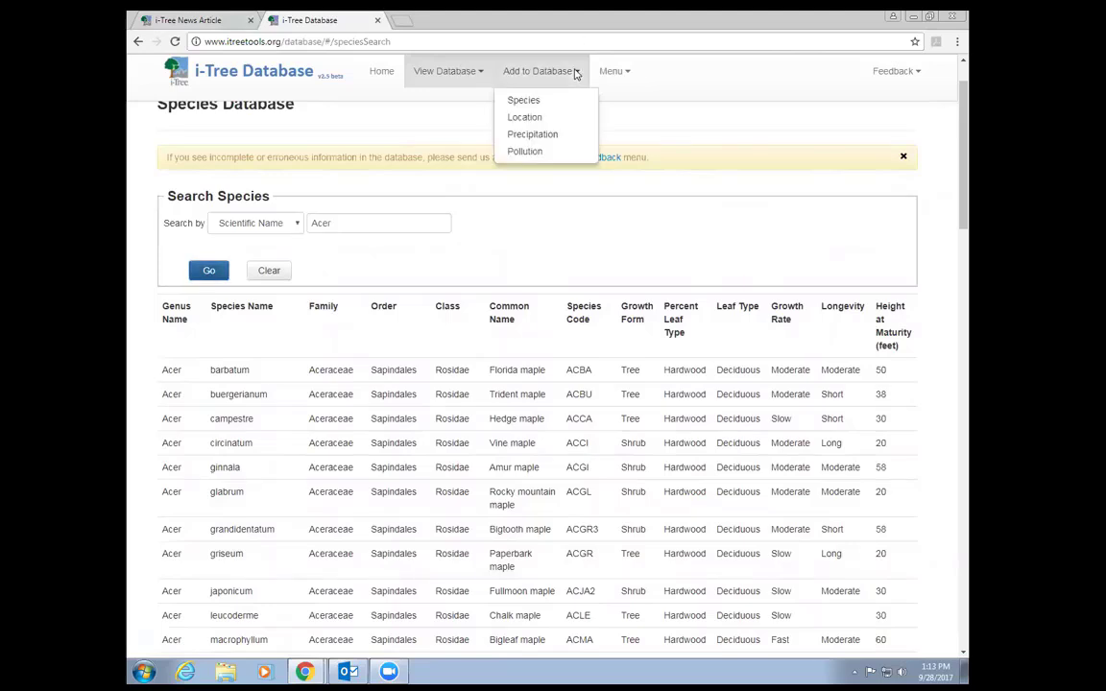
left_click(526, 107)
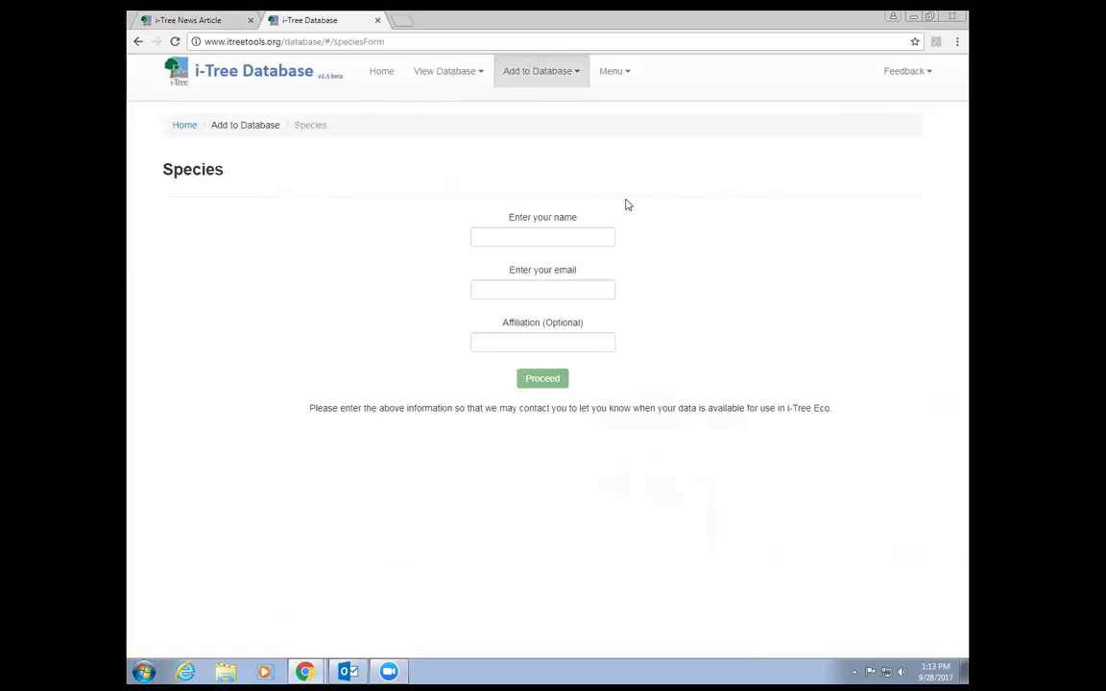
left_click(494, 238)
type("ALexis")
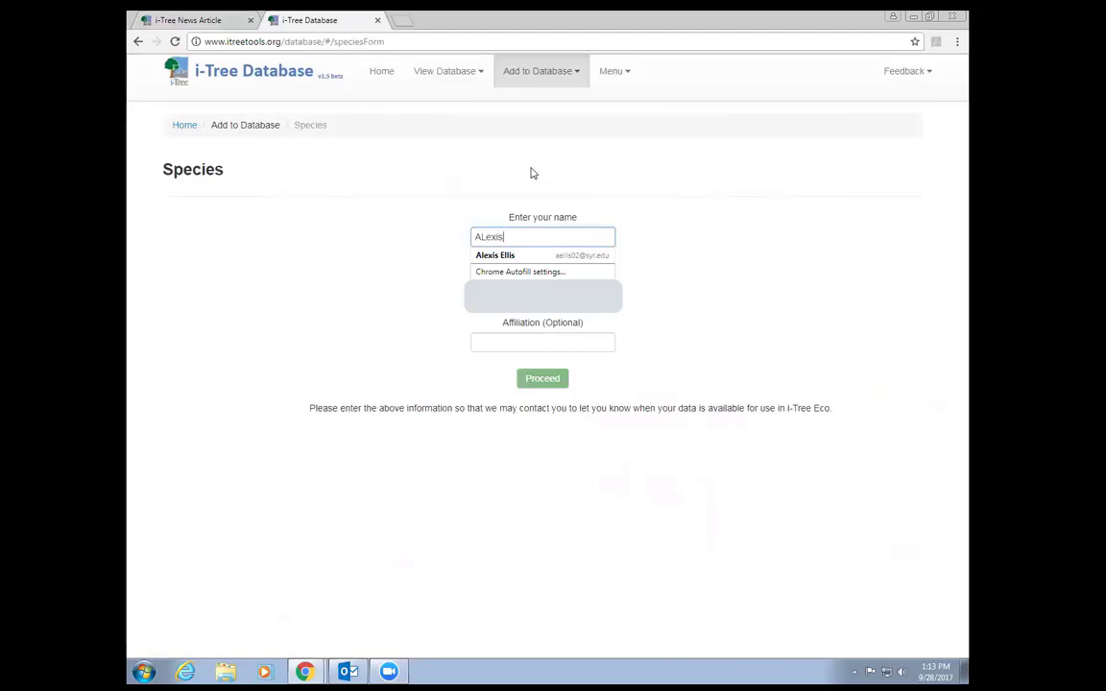
key("Tab")
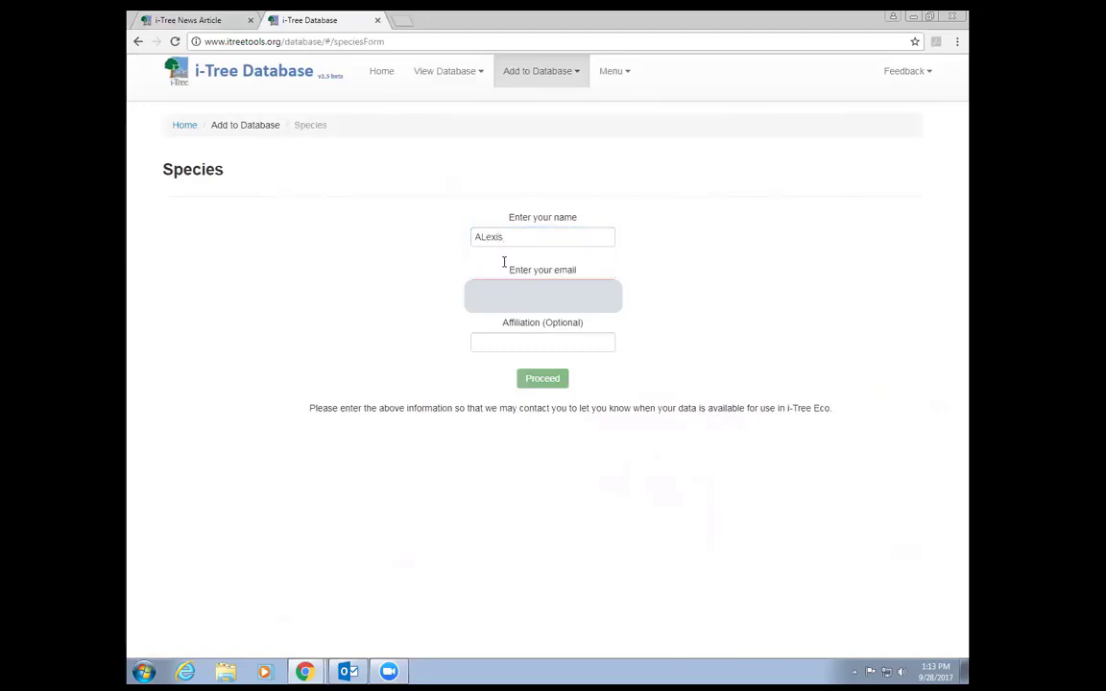
left_click(490, 279)
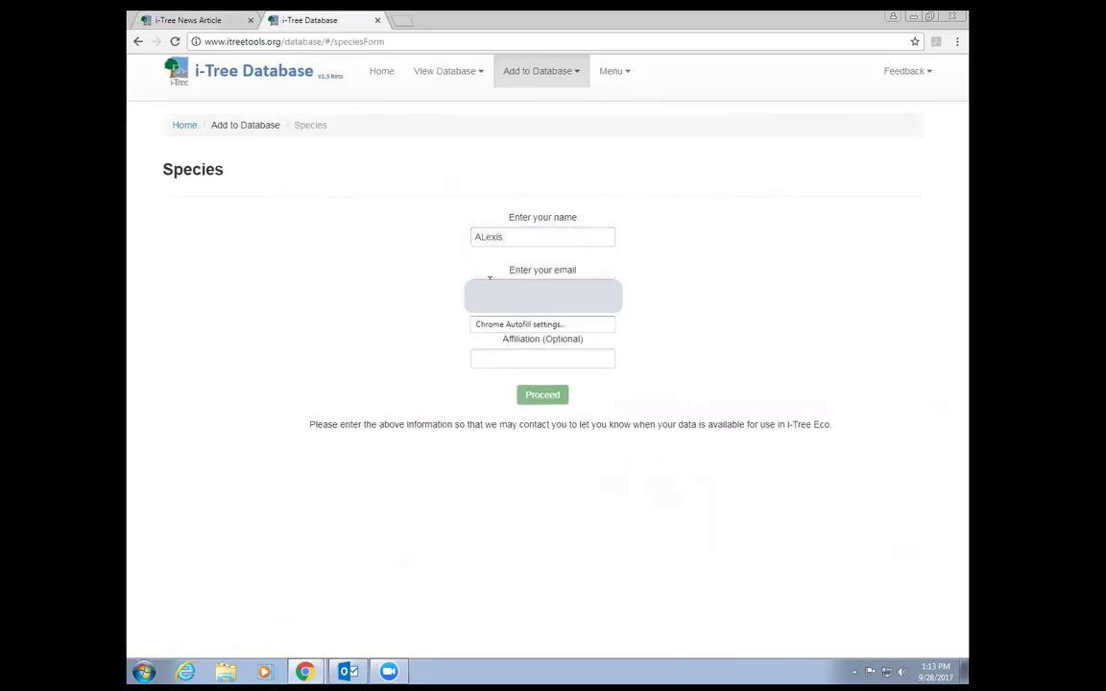
type("[masked]")
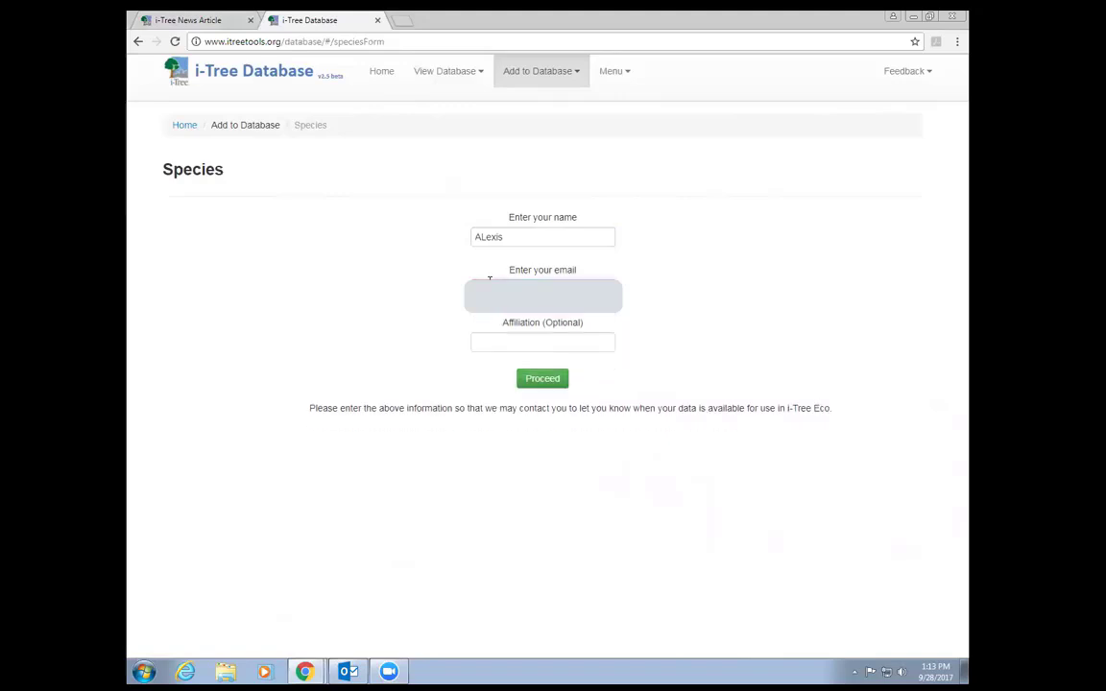
left_click(534, 343)
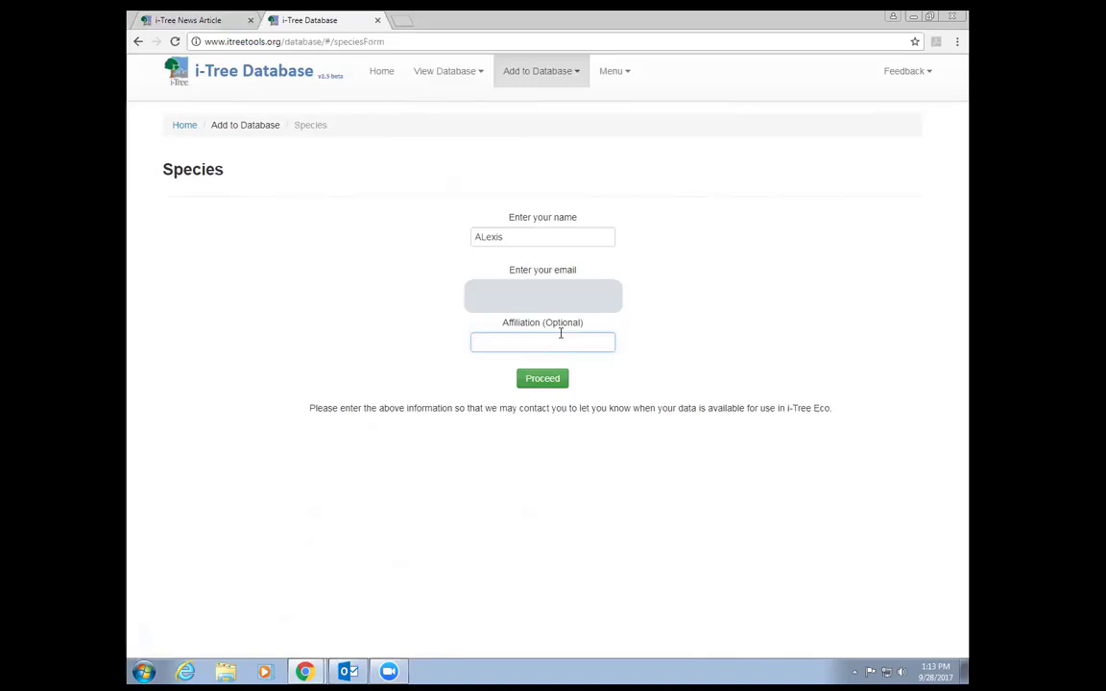
type("Davey")
left_click(553, 383)
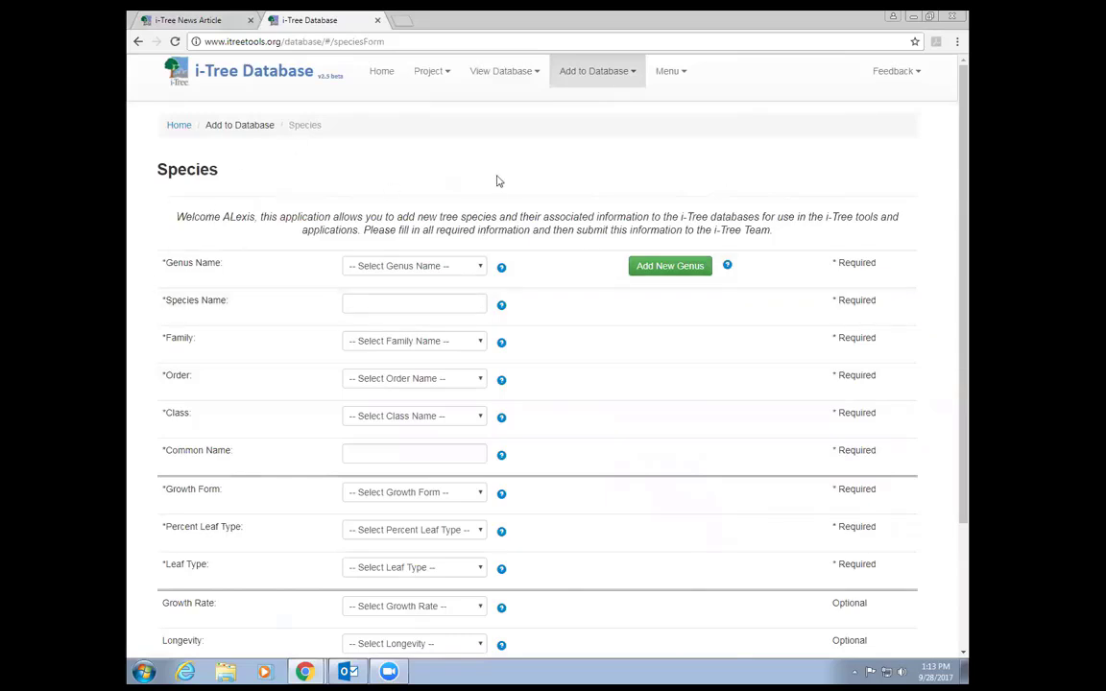
Step: Set the genus name of the new species to Acer
left_click(402, 267)
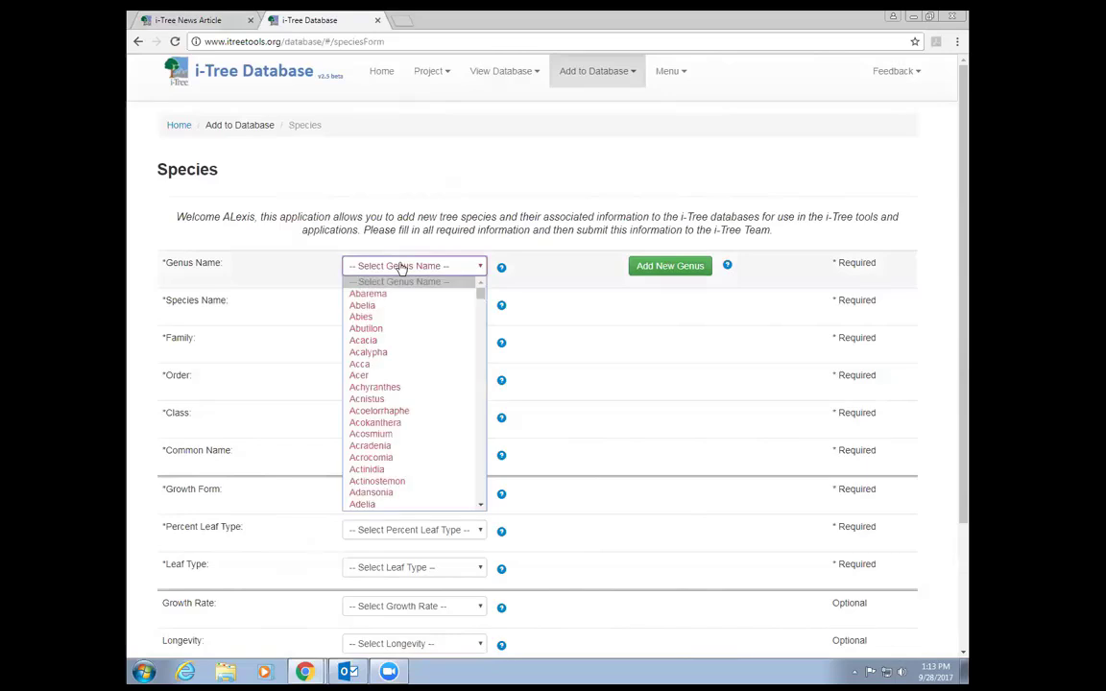
left_click(404, 376)
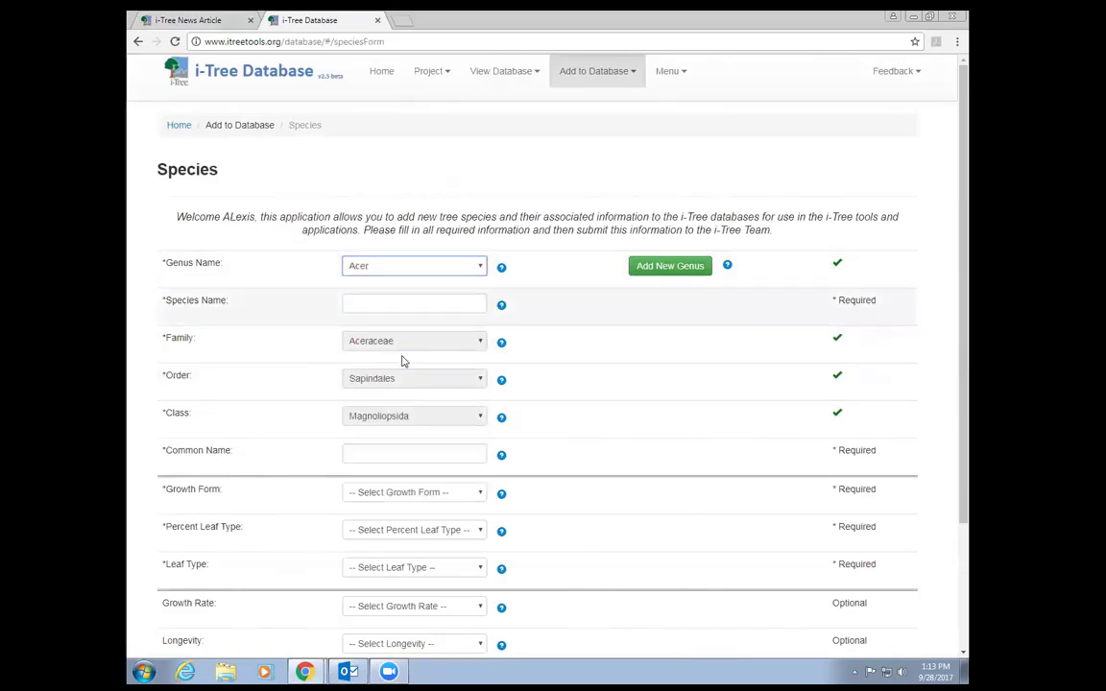
left_click(451, 265)
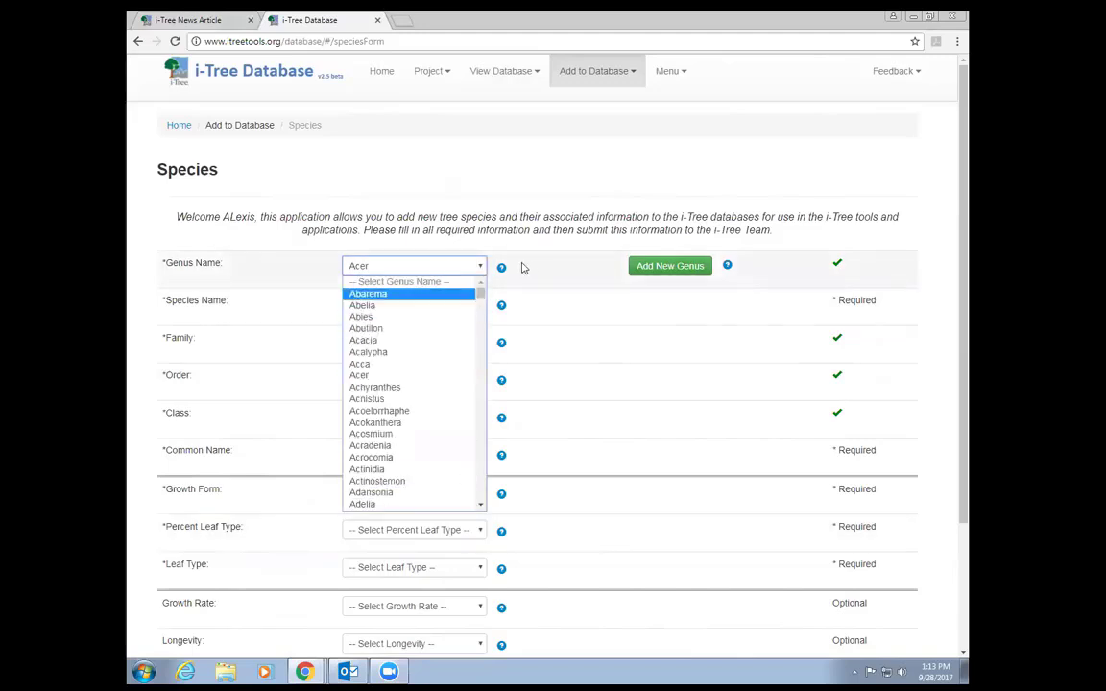
left_click(457, 245)
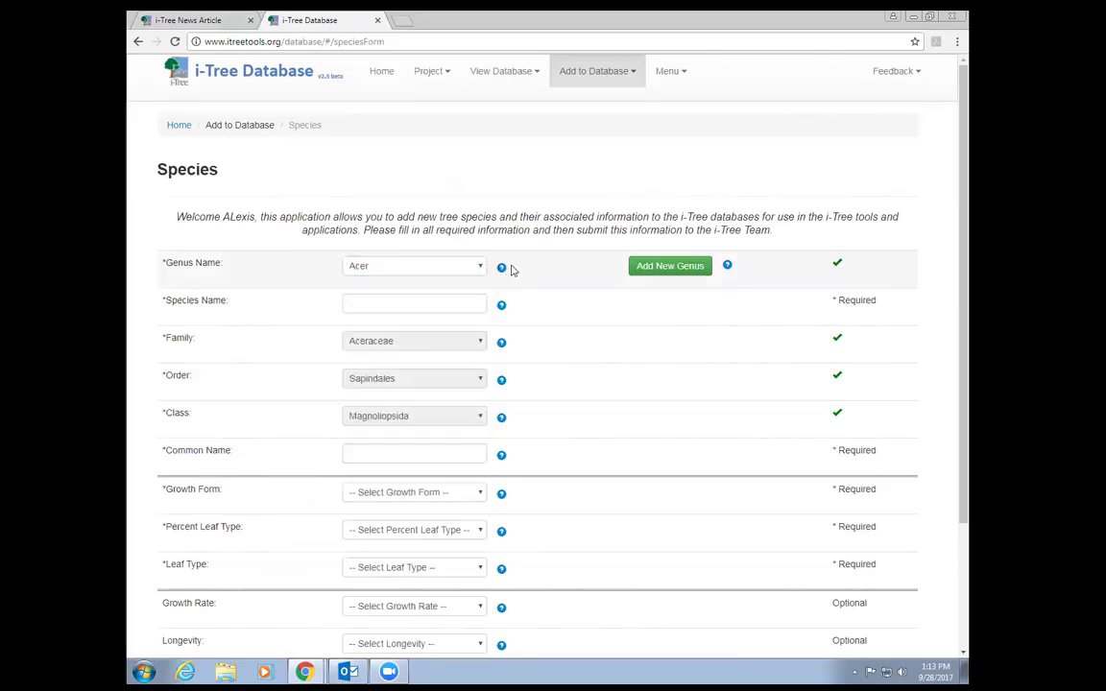
left_click(682, 267)
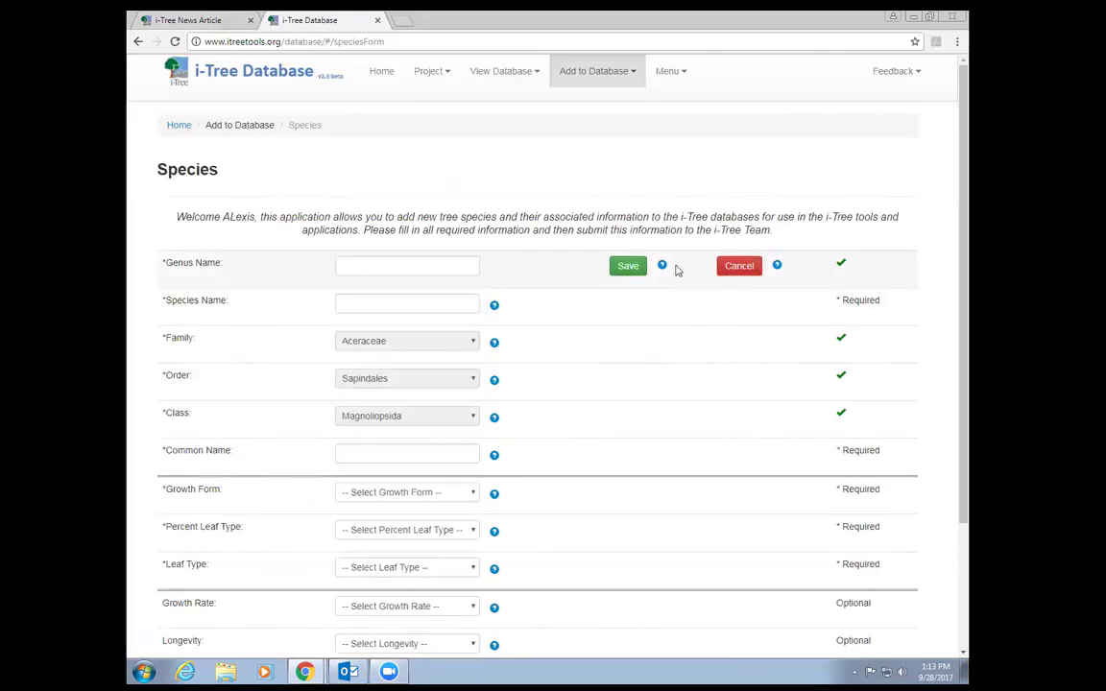
left_click(411, 264)
type("fjekwlfd")
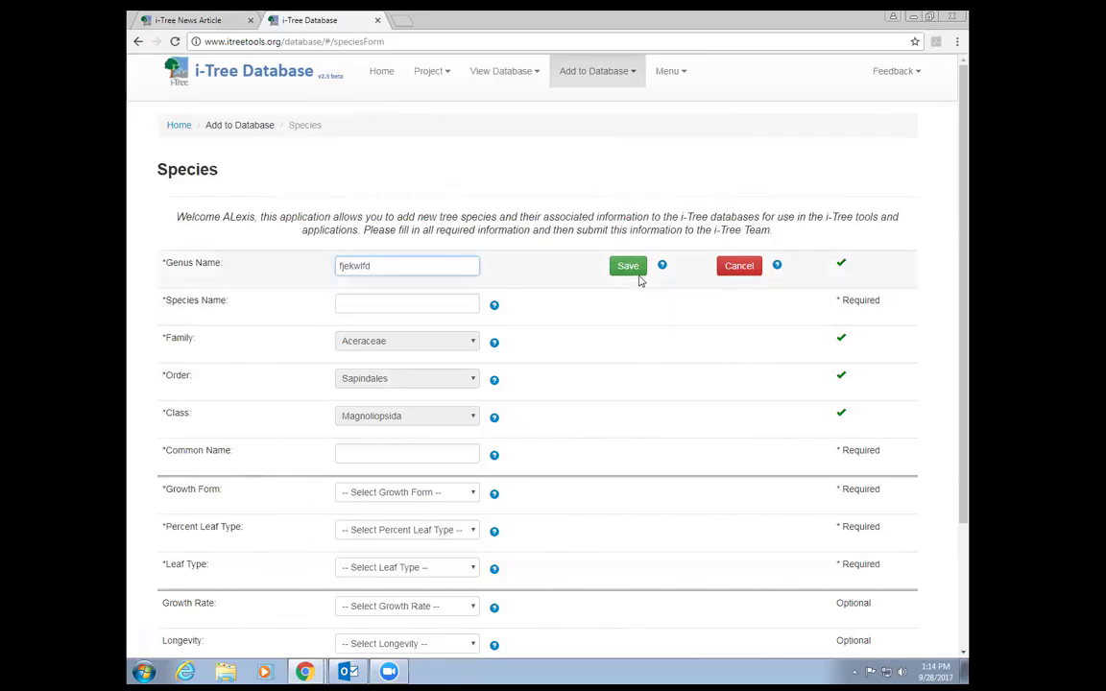
left_click(722, 268)
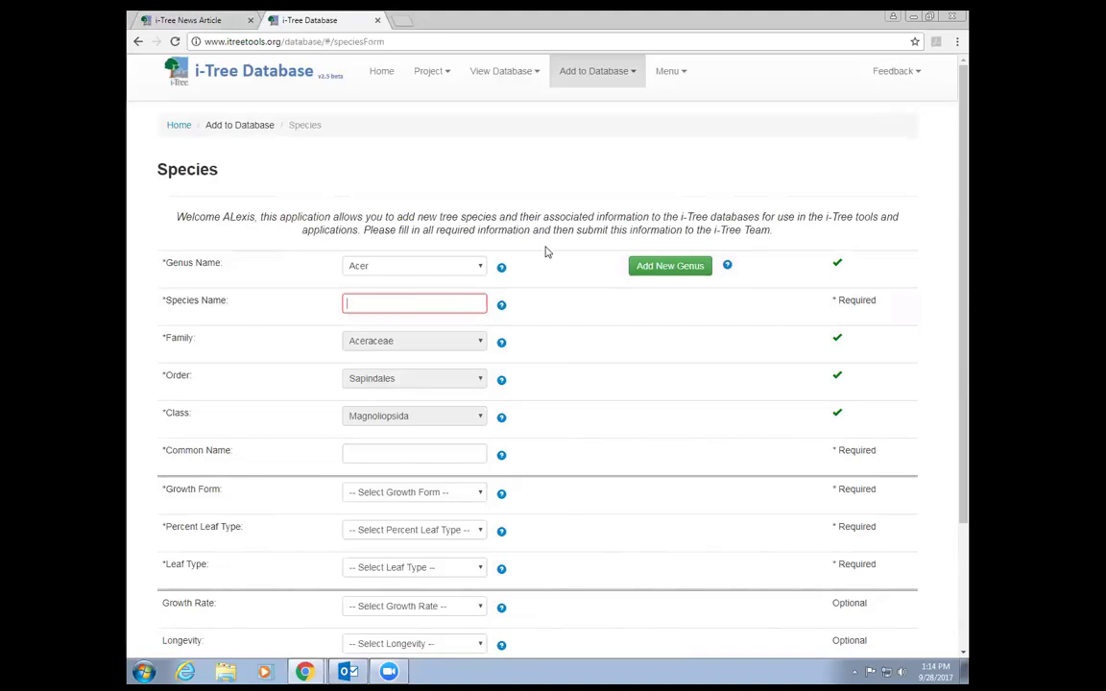
Step: Try palmatum as the species name for the Acer entry
type("cadu")
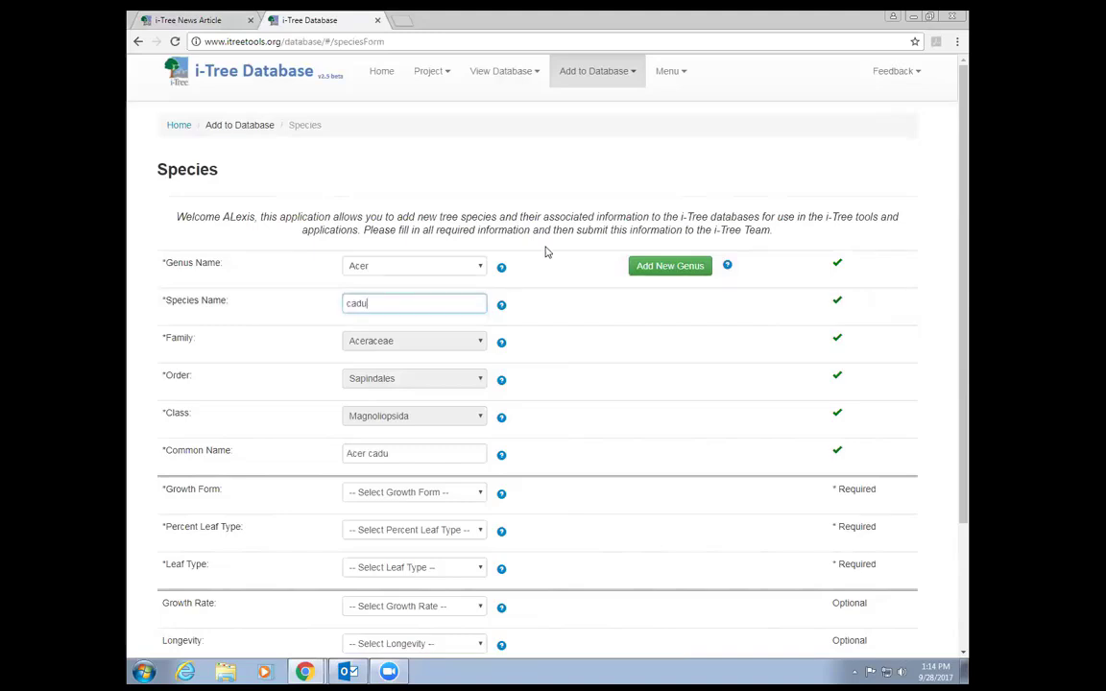
key("BackSpace")
key("BackSpace")
key("BackSpace")
key("BackSpace")
type("palmatum")
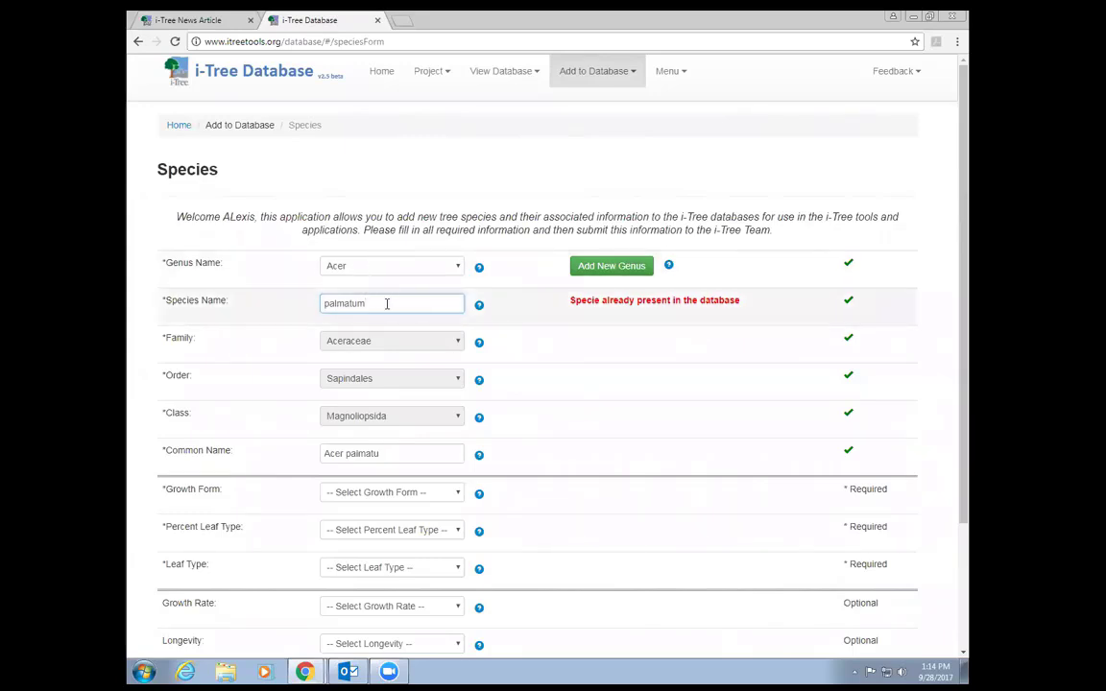
Step: Replace the species name with cauditafolium
left_click_drag(388, 304, 296, 230)
type("caudi")
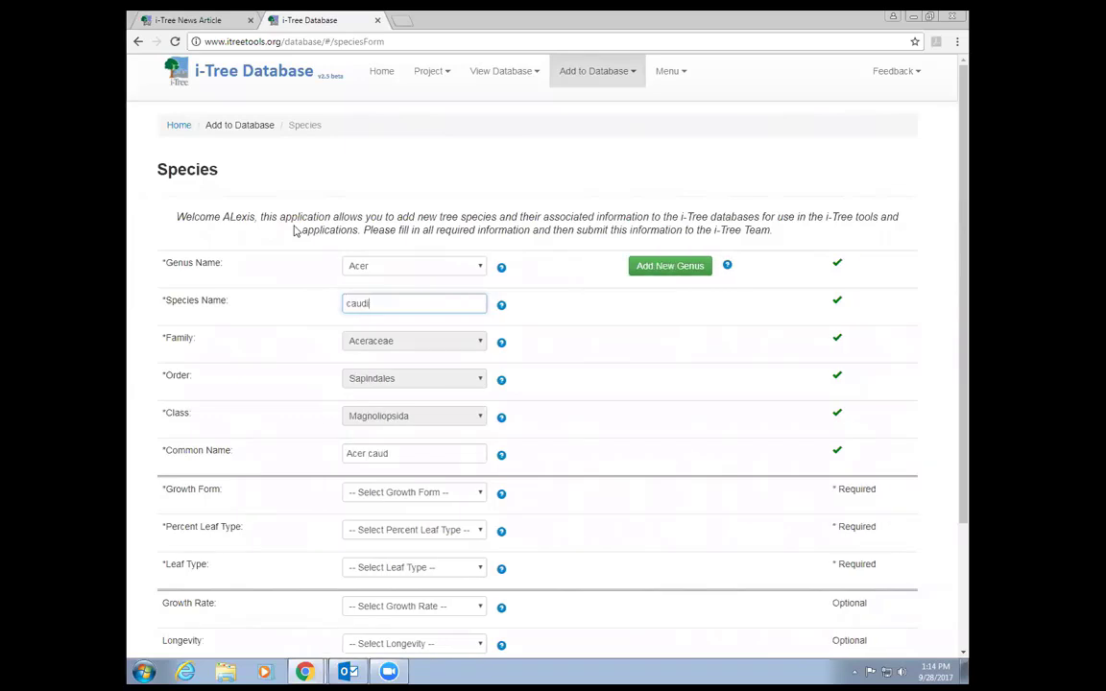
type("tafolium")
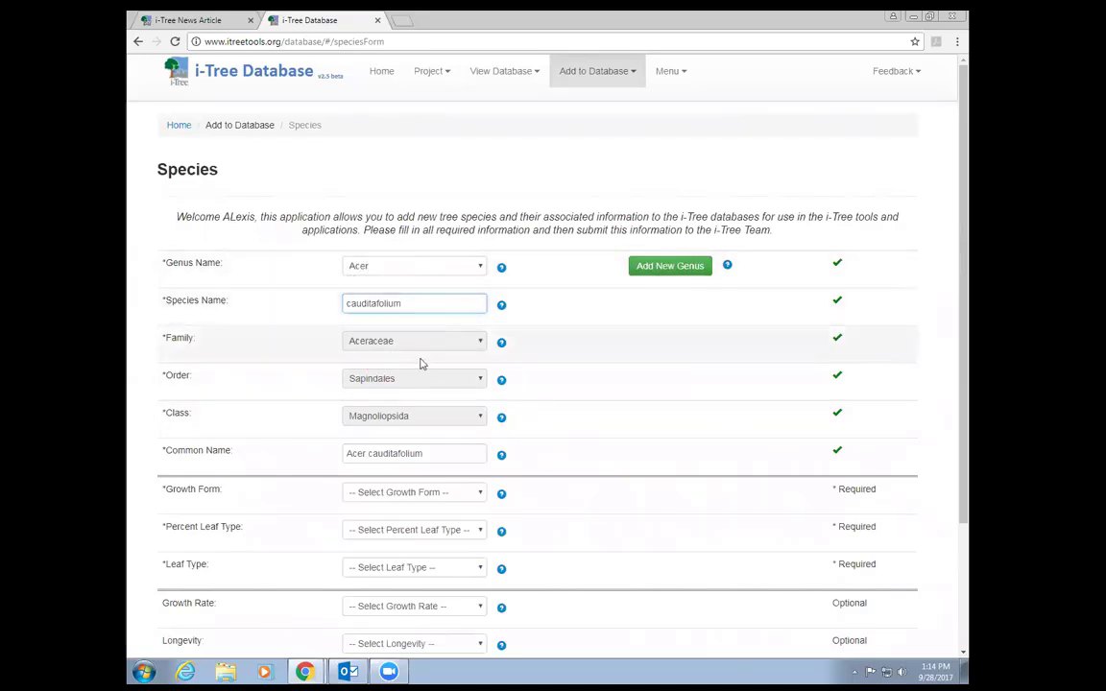
Step: Replace the automatically filled common name with Kawakami maple
scroll(423, 368, "down", 1)
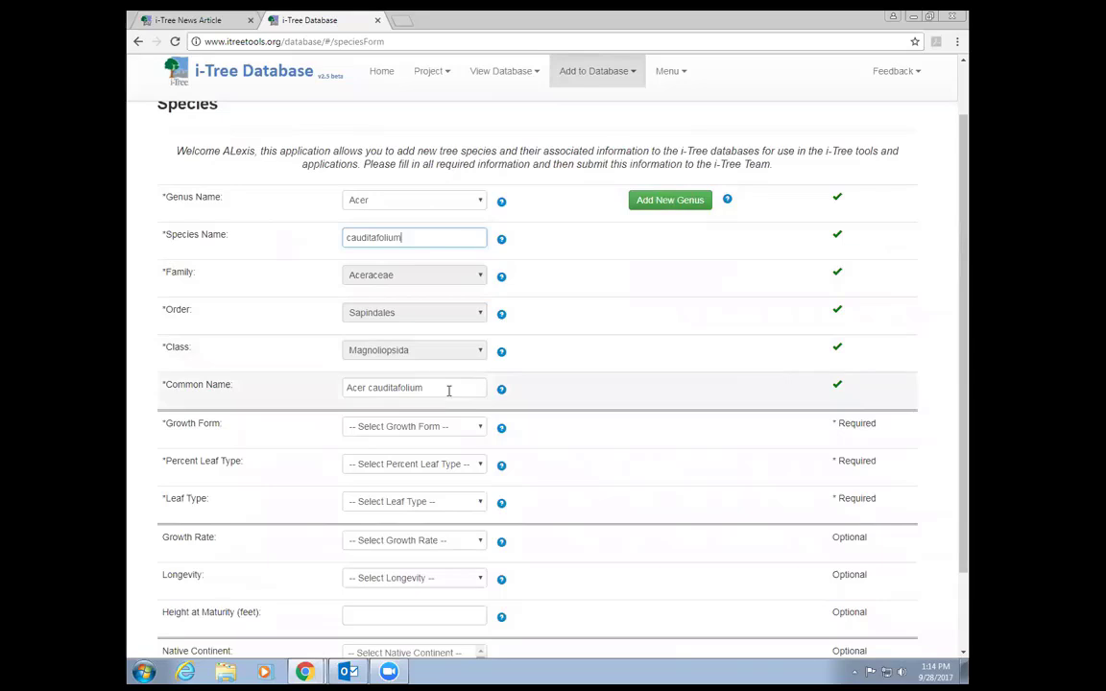
left_click(448, 387)
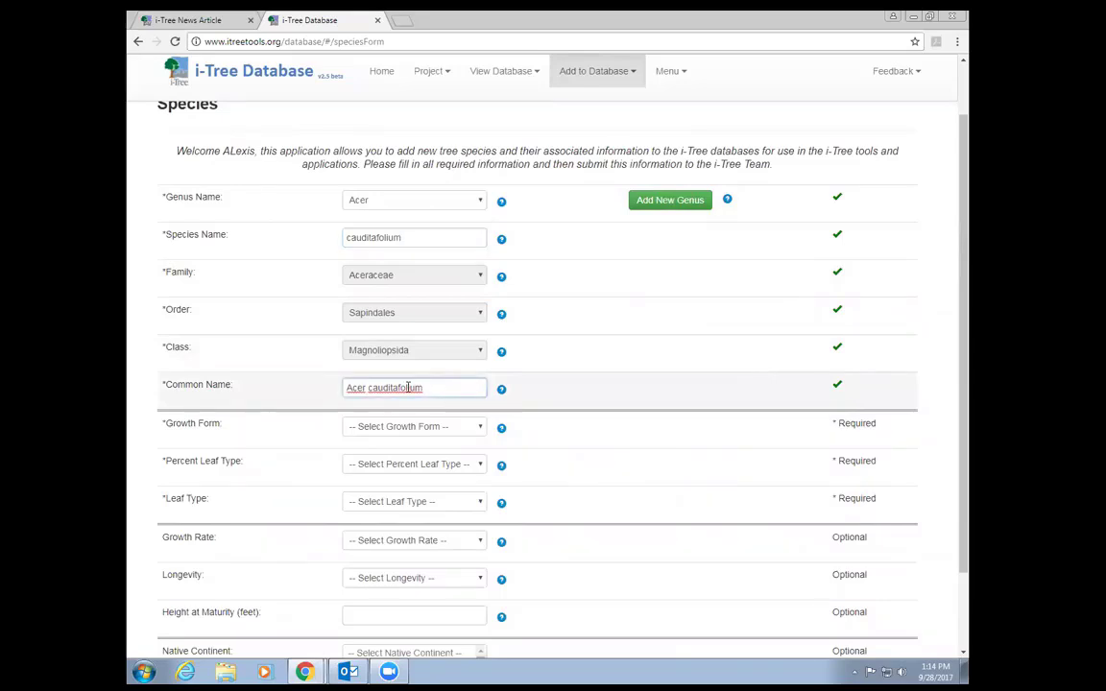
left_click_drag(424, 387, 314, 377)
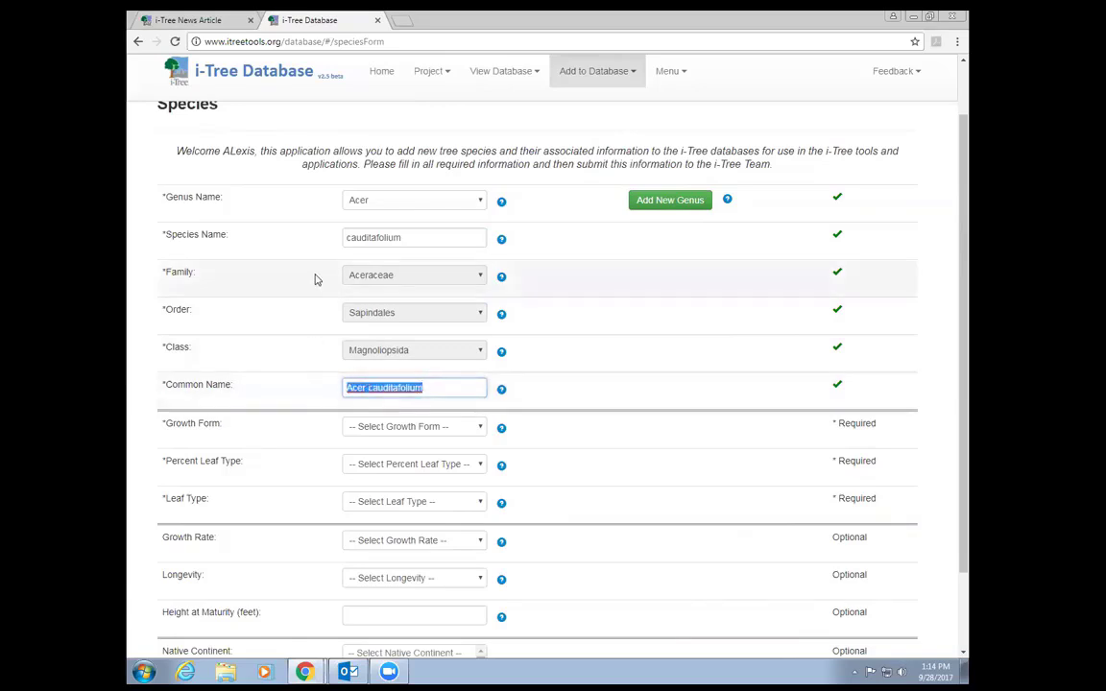
type("Kawaki")
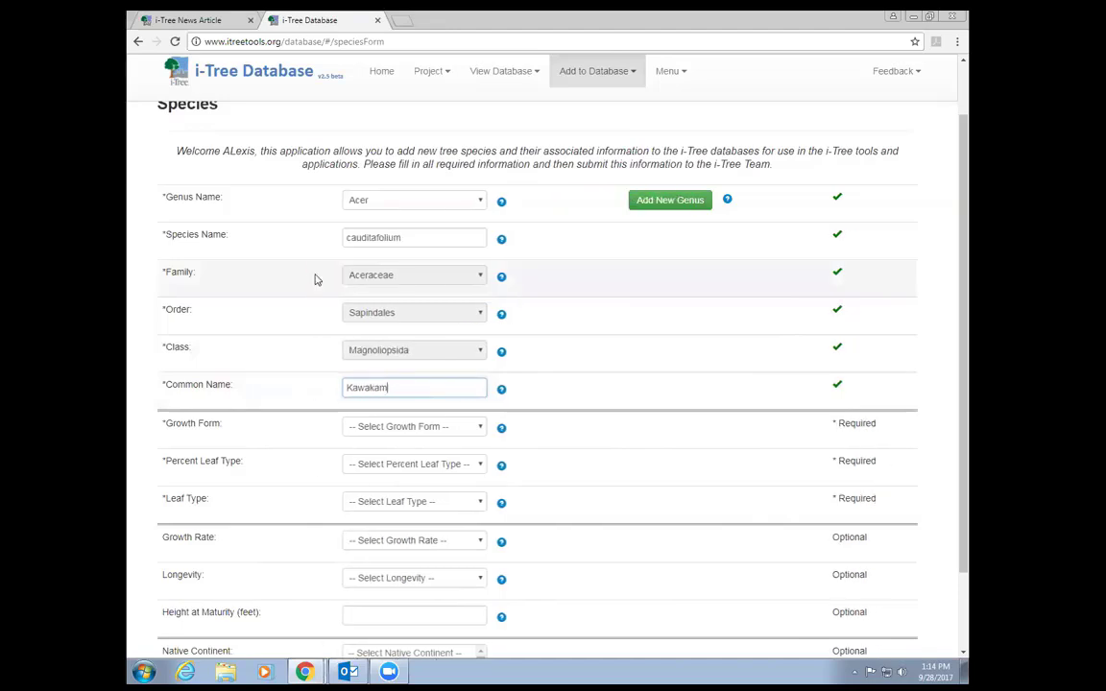
type("amin")
key("BackSpace")
key("BackSpace")
type("maple")
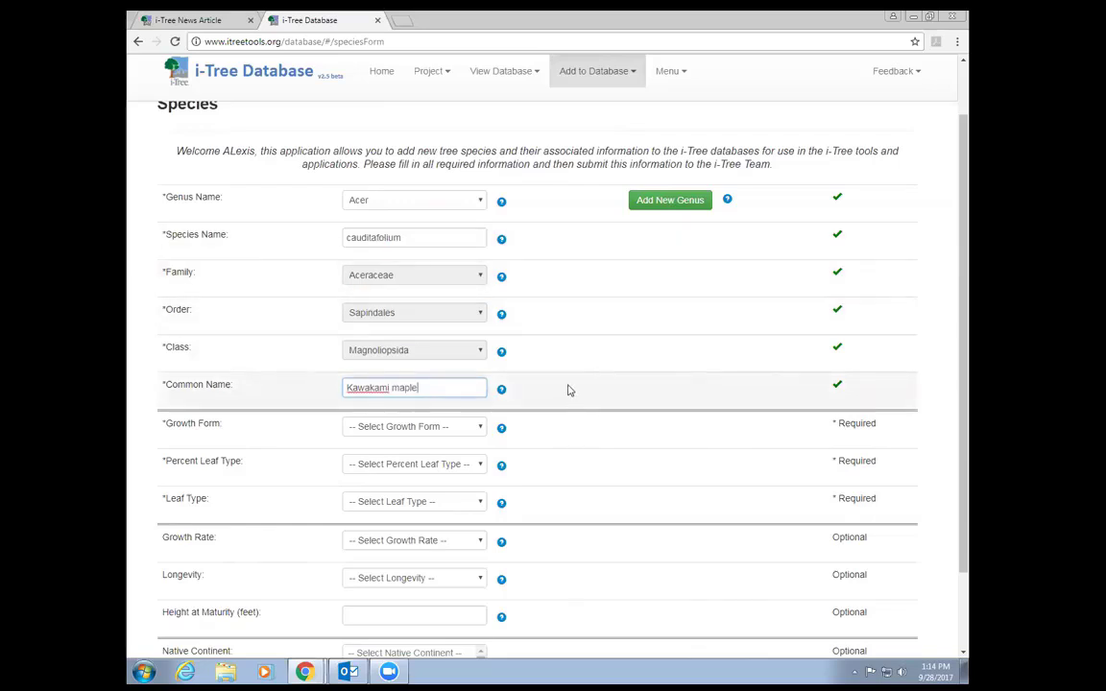
Step: Set the growth form of the new species to Tree
scroll(568, 390, "down", 2)
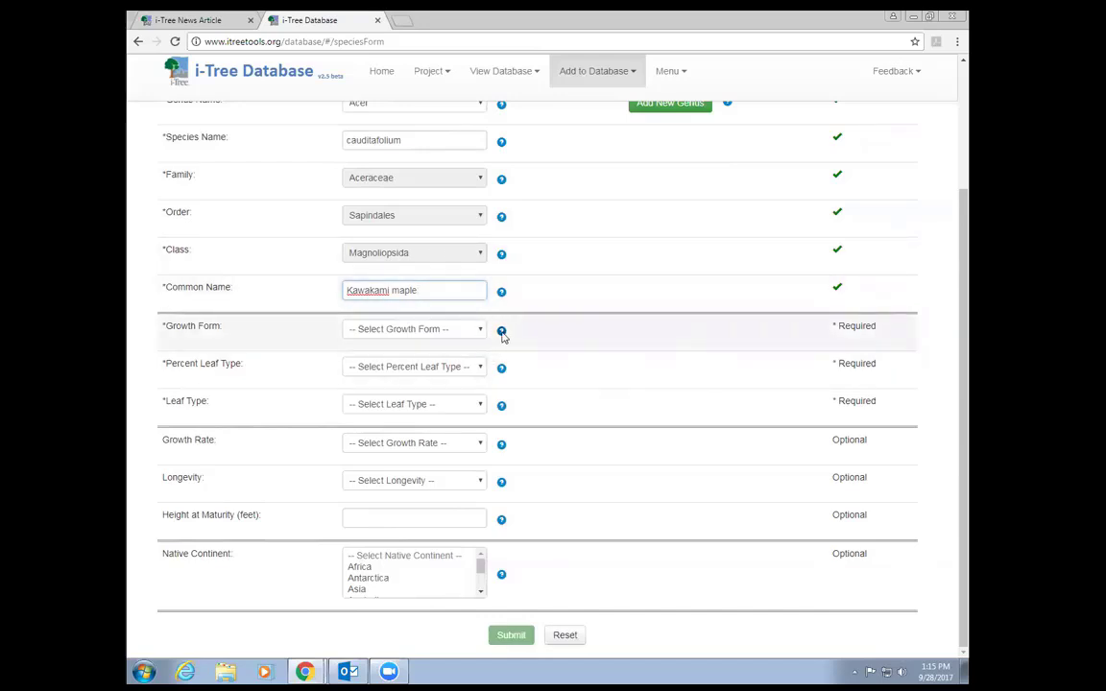
mouse_move(502, 334)
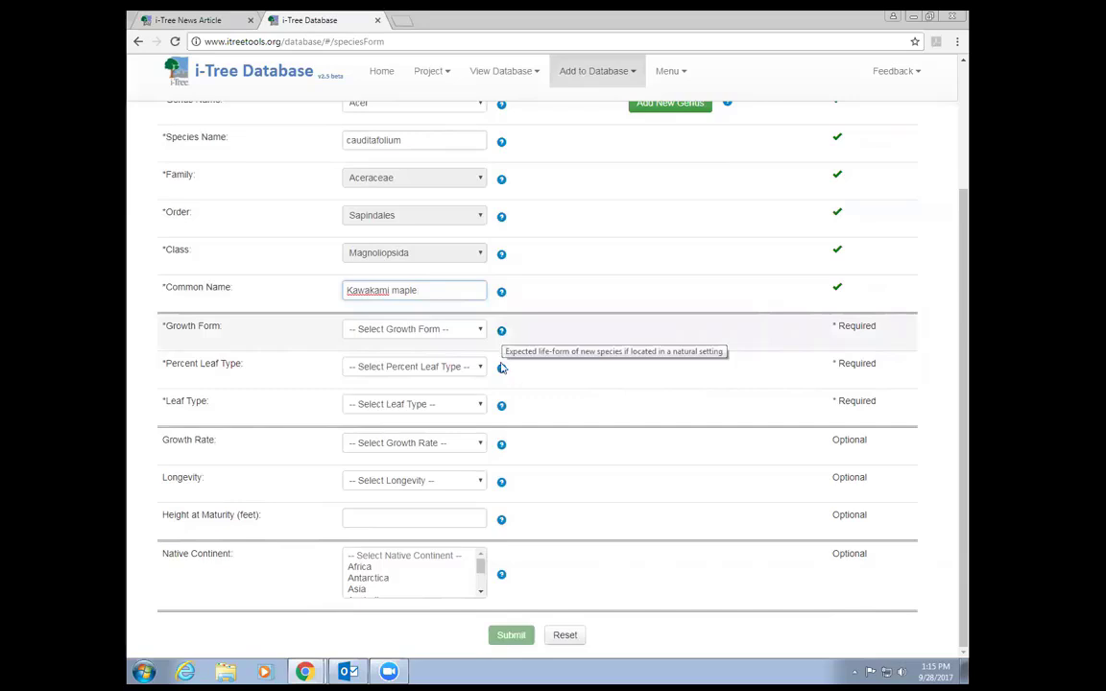
mouse_move(502, 371)
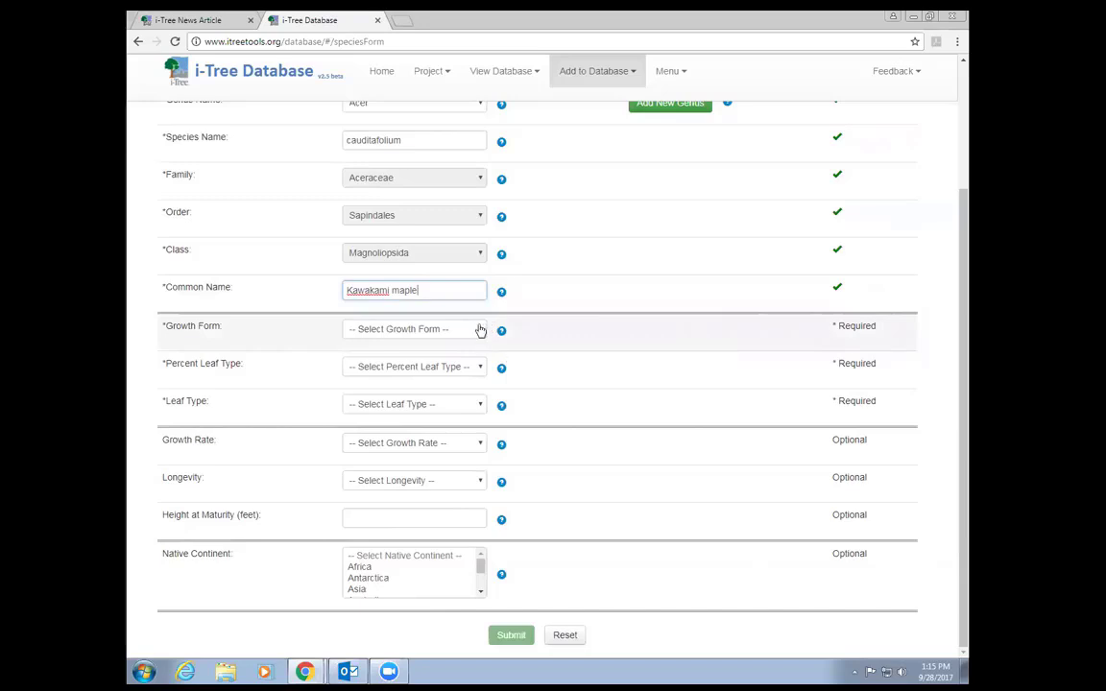
left_click(435, 330)
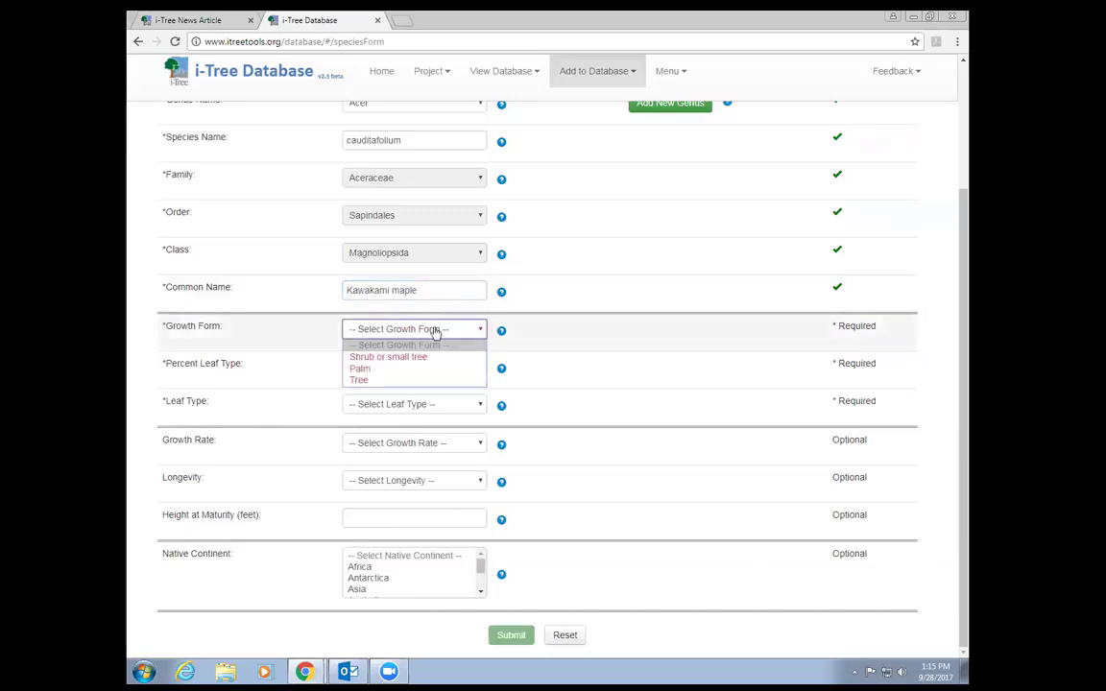
left_click(415, 382)
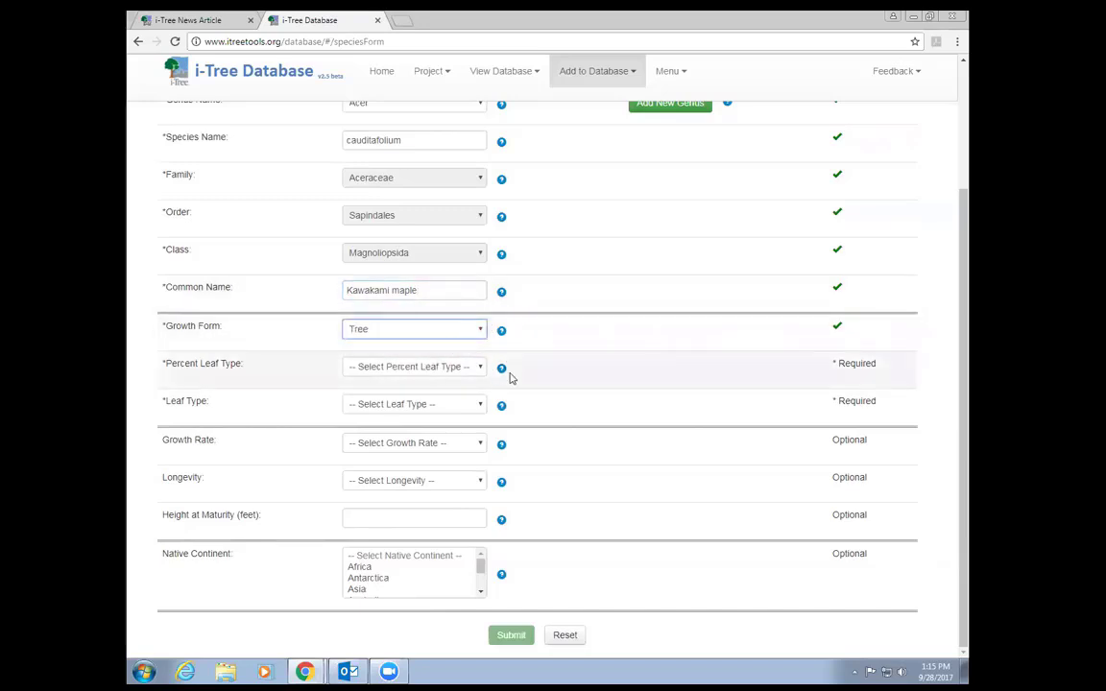
Step: Set the percent leaf type to Hardwood and the leaf type to Deciduous
mouse_move(500, 372)
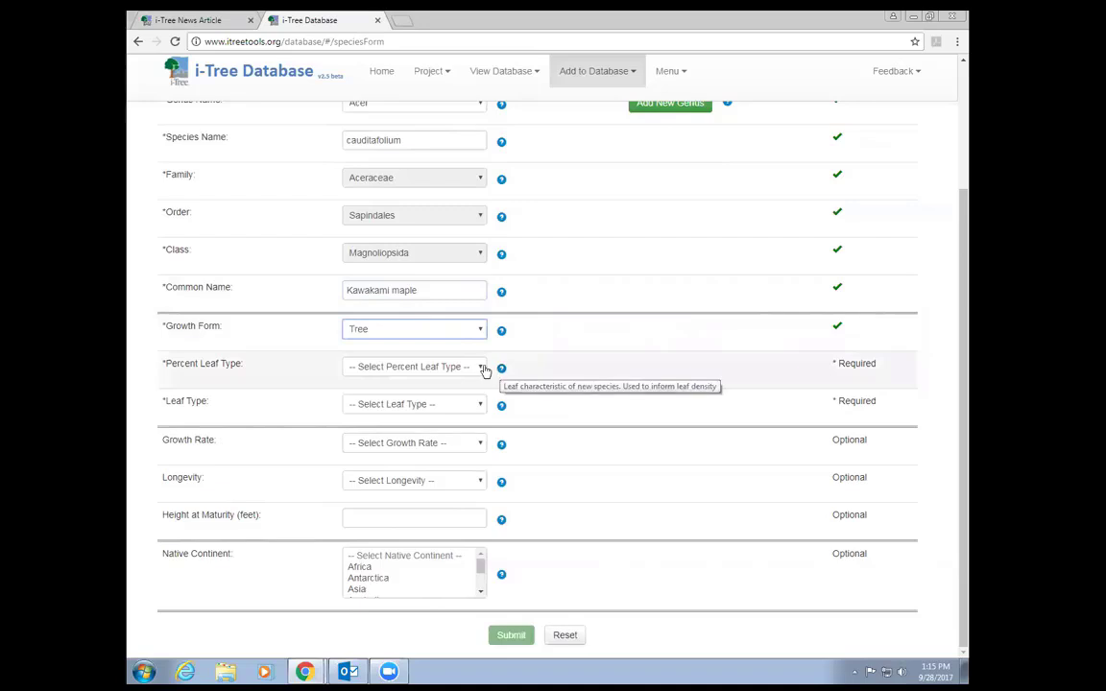
left_click(476, 366)
left_click(419, 399)
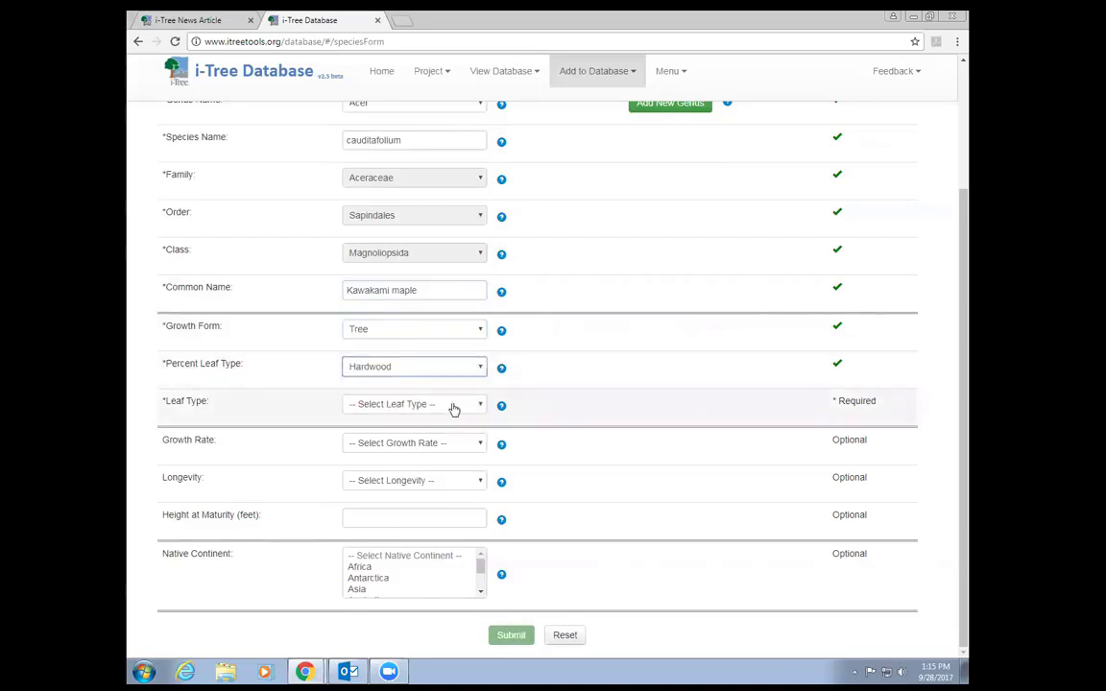
left_click(451, 407)
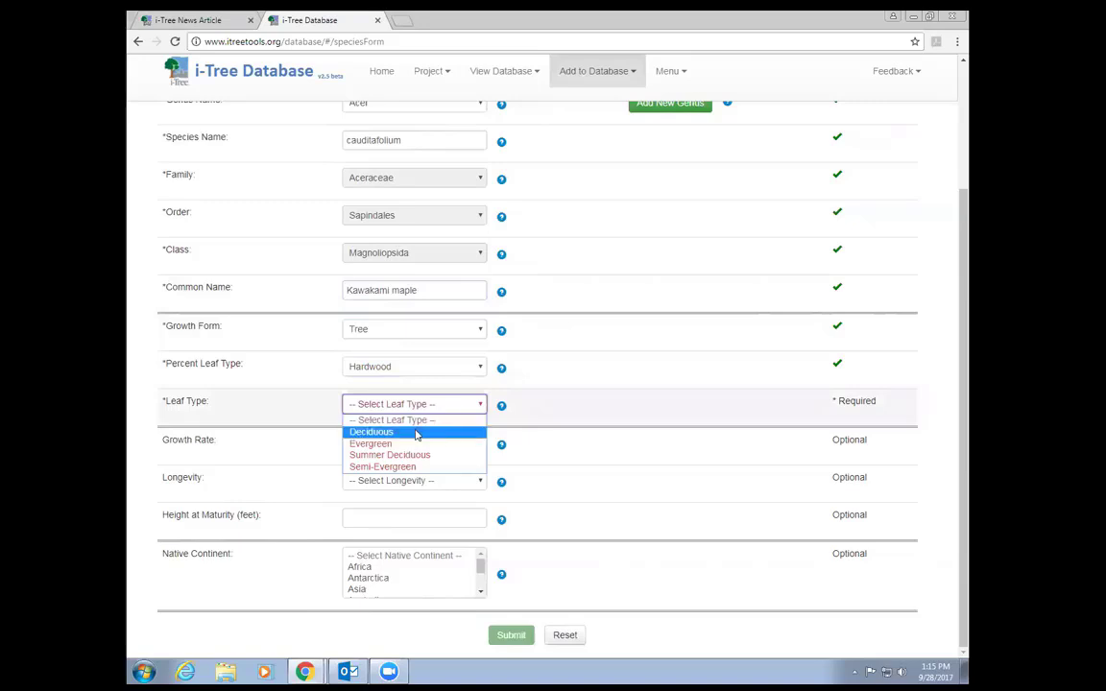
left_click(417, 432)
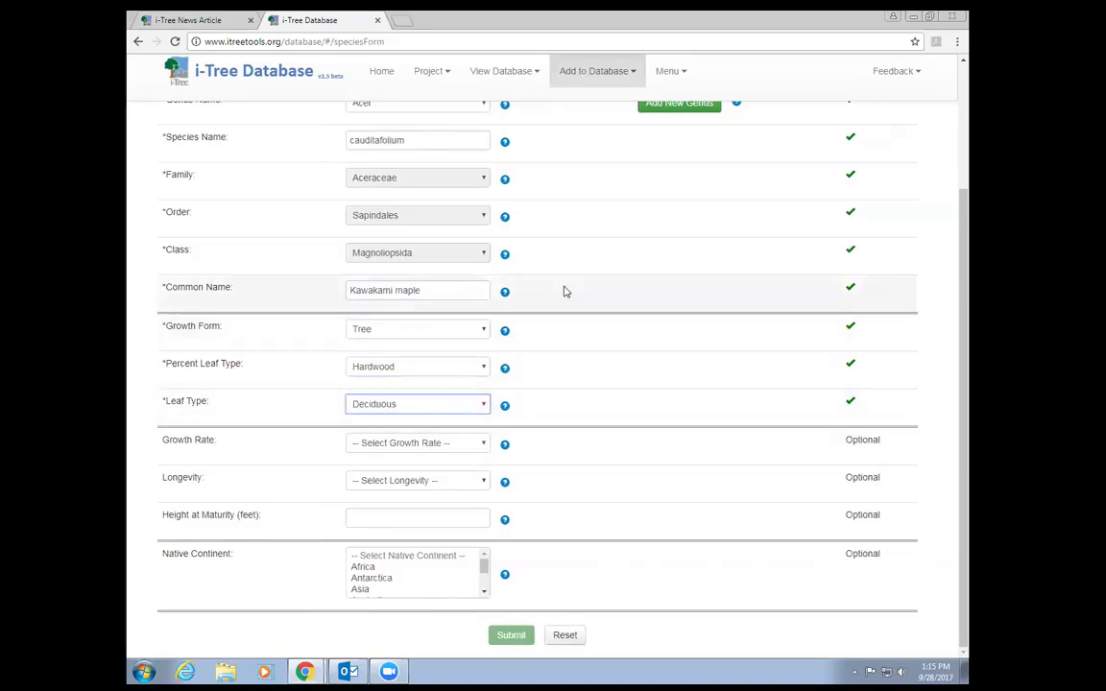
Step: Set the growth rate to Moderate 0.24 – 0.41 in/yr and the longevity to Long > 55 years
left_click(483, 447)
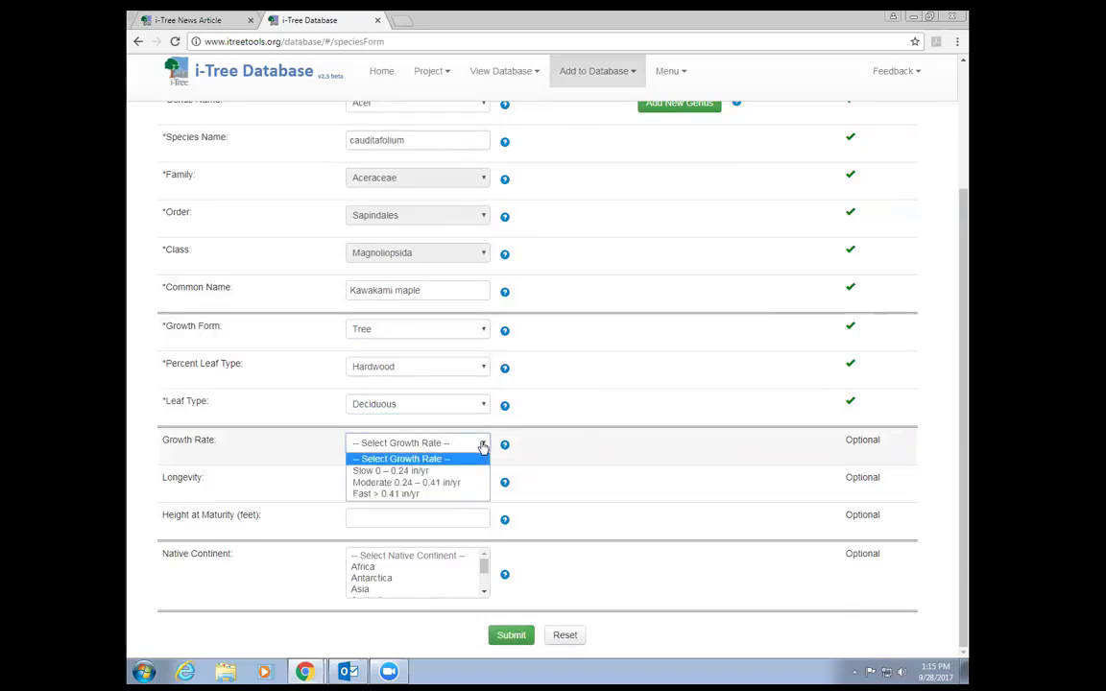
left_click(392, 485)
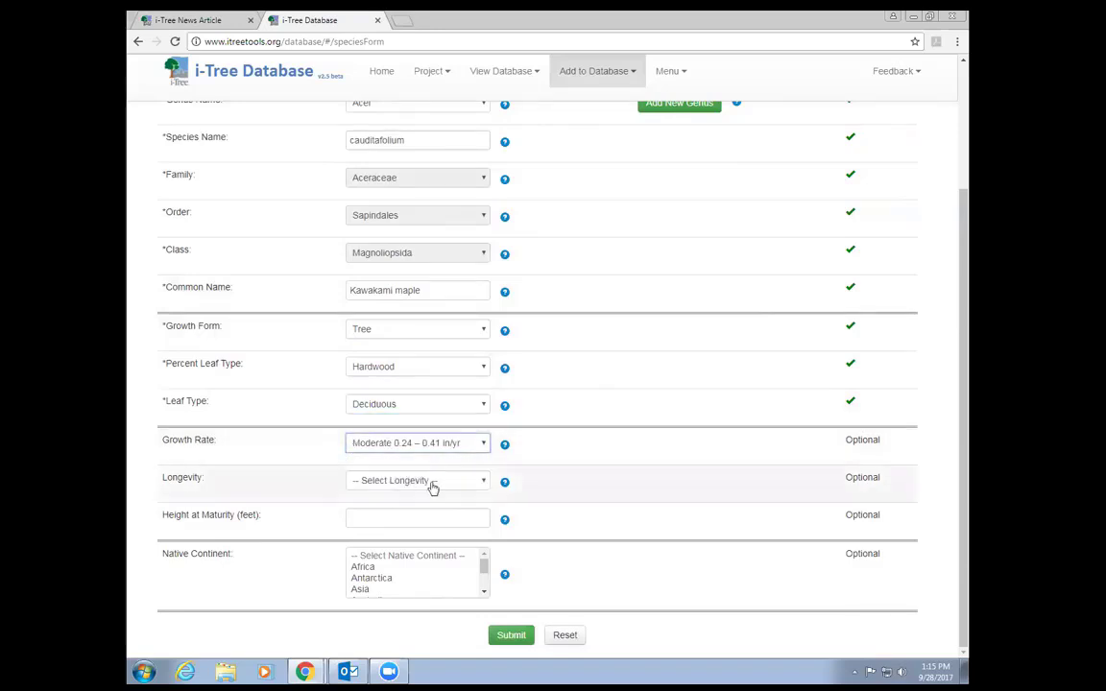
left_click(485, 483)
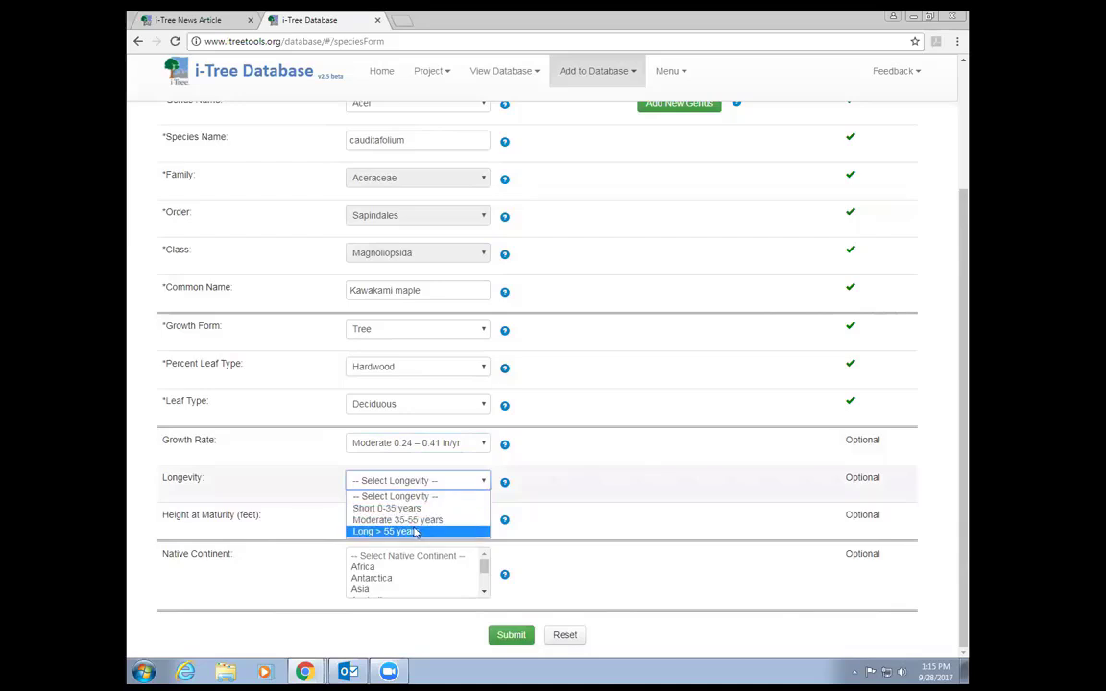
left_click(395, 531)
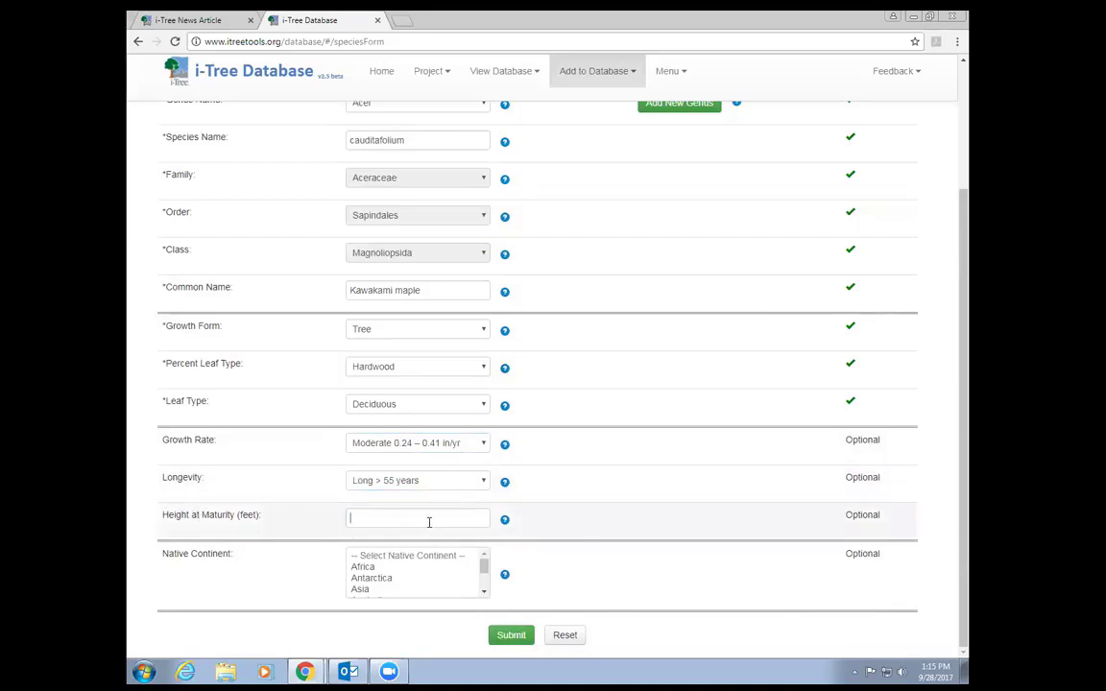
Step: Enter 35 feet as the height at maturity and select Asia as the native continent
left_click(427, 519)
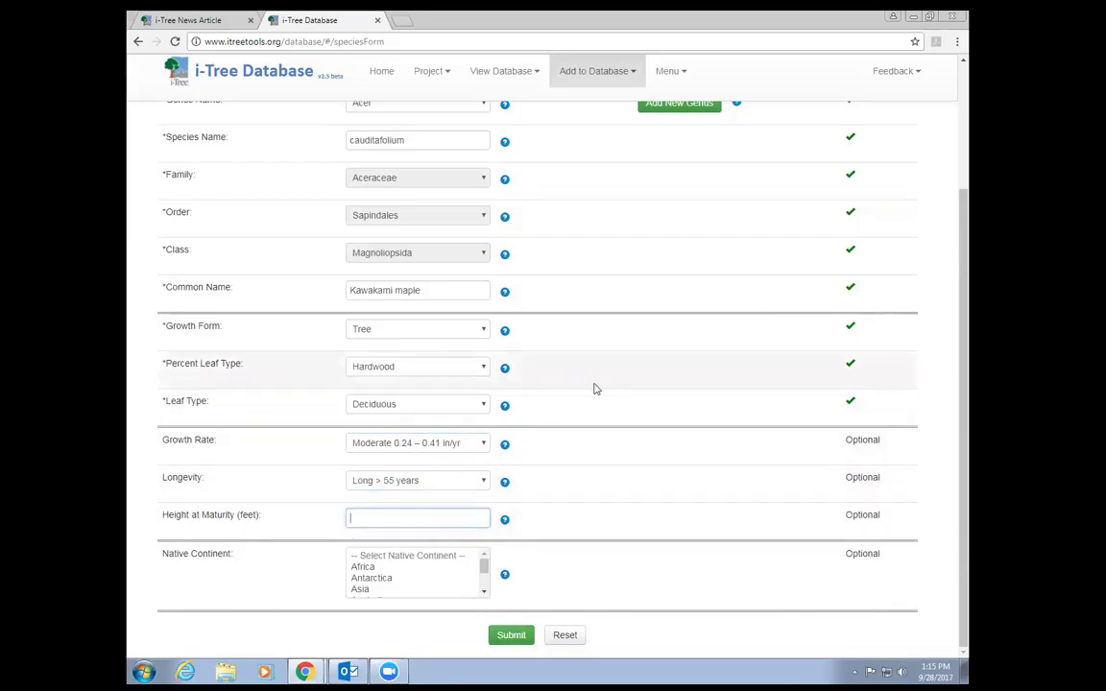
type("35")
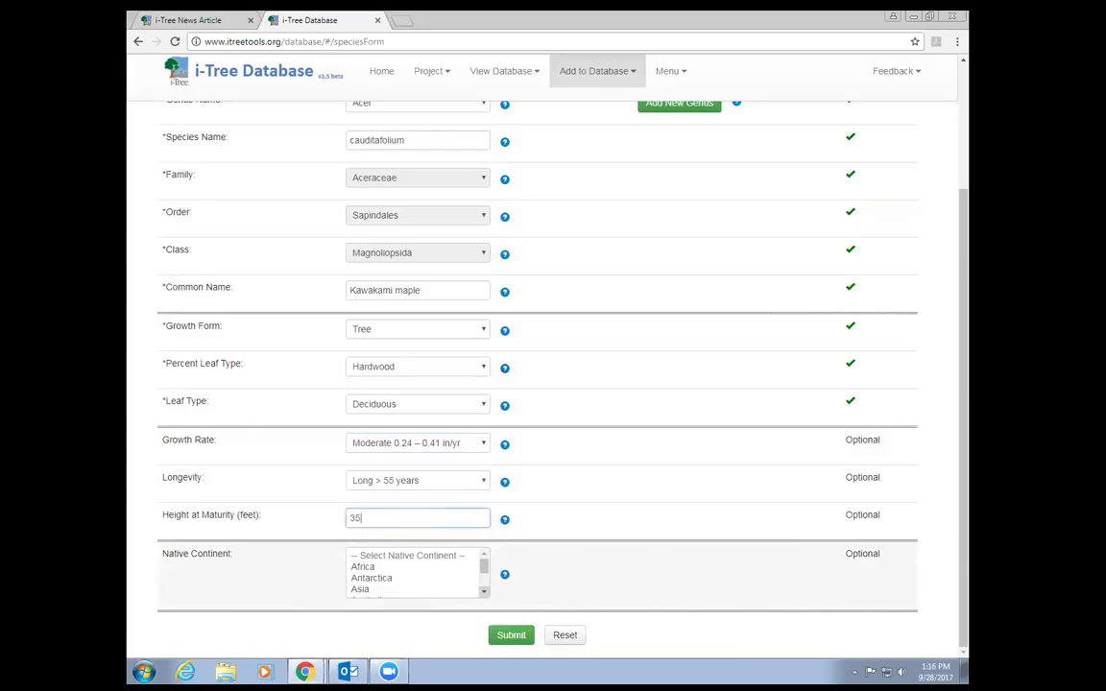
left_click(384, 589)
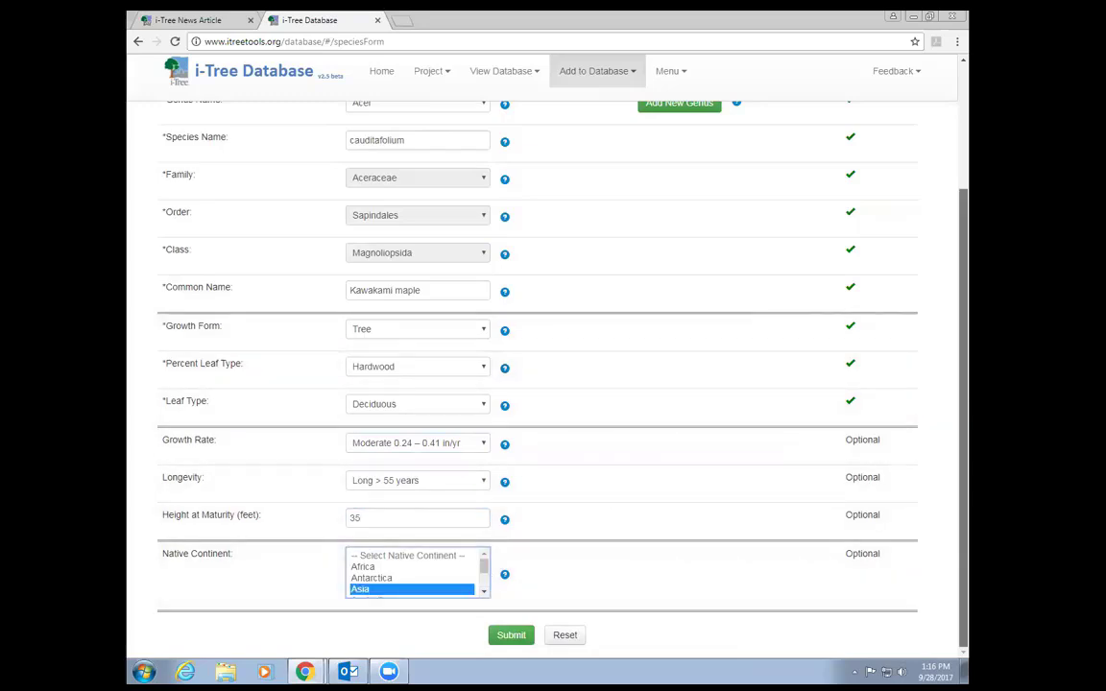
Step: Submit the completed species form to the i-Tree Team and open another blank species form
scroll(800, 371, "up", 1)
scroll(800, 371, "down", 1)
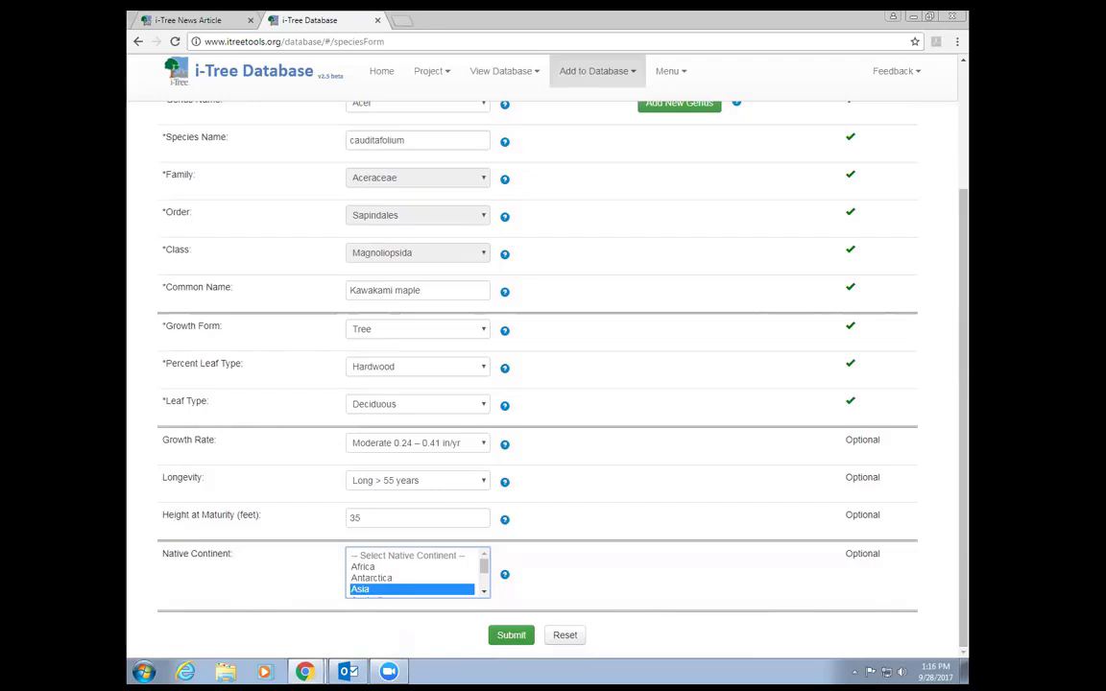
left_click(511, 634)
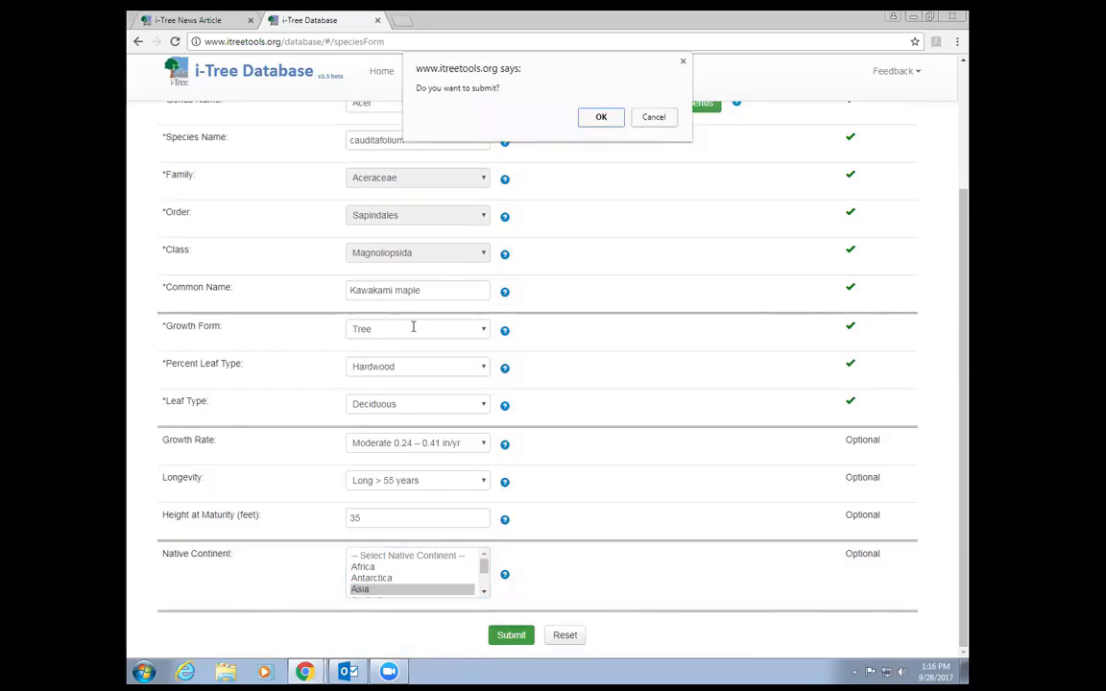
left_click(601, 118)
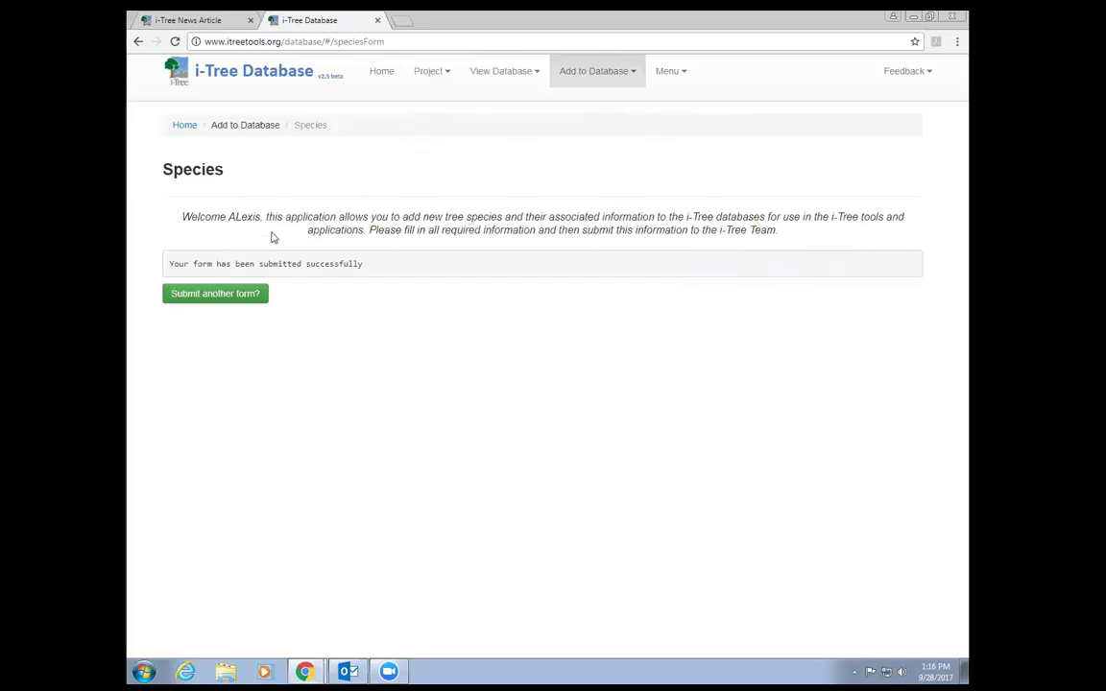
left_click(206, 298)
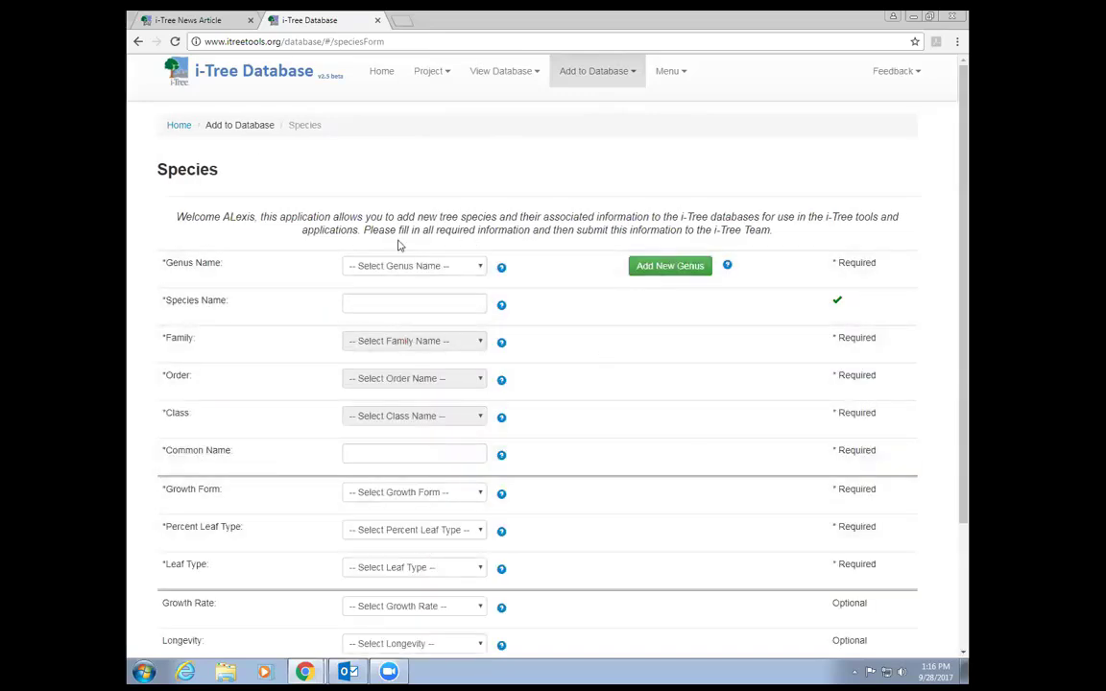